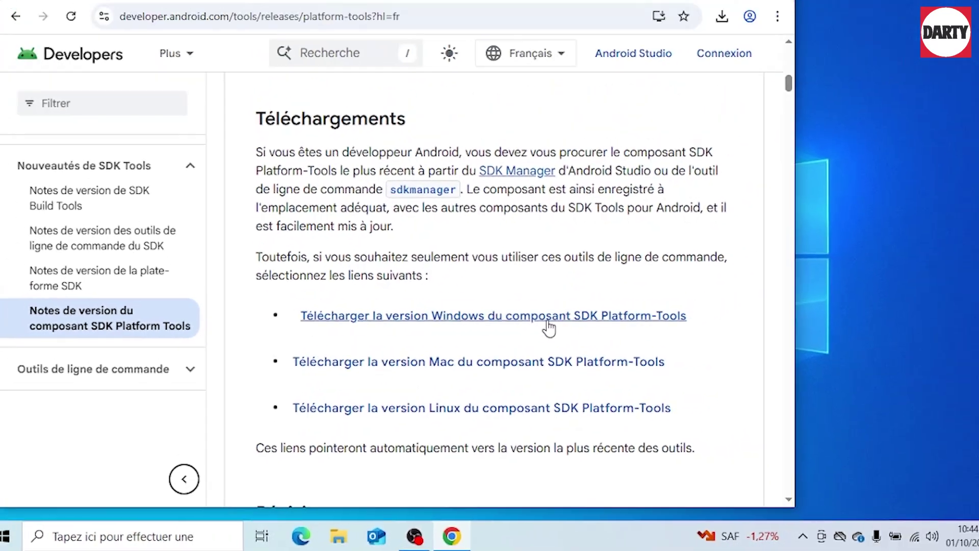
# - Accept the license terms and download the Windows version of Android SDK Platform-Tools
pyautogui.click(632, 263)
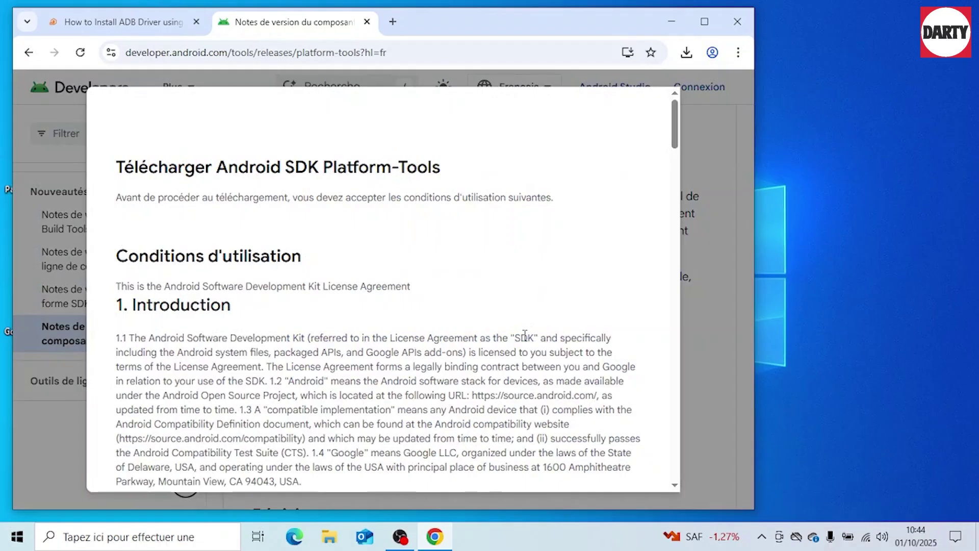
pyautogui.scroll(-20, 525, 335)
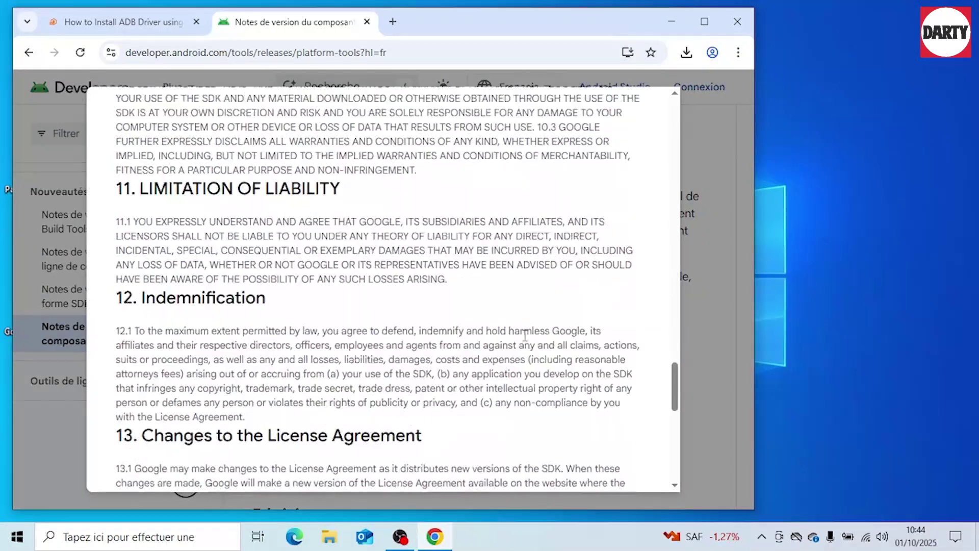
pyautogui.click(329, 368)
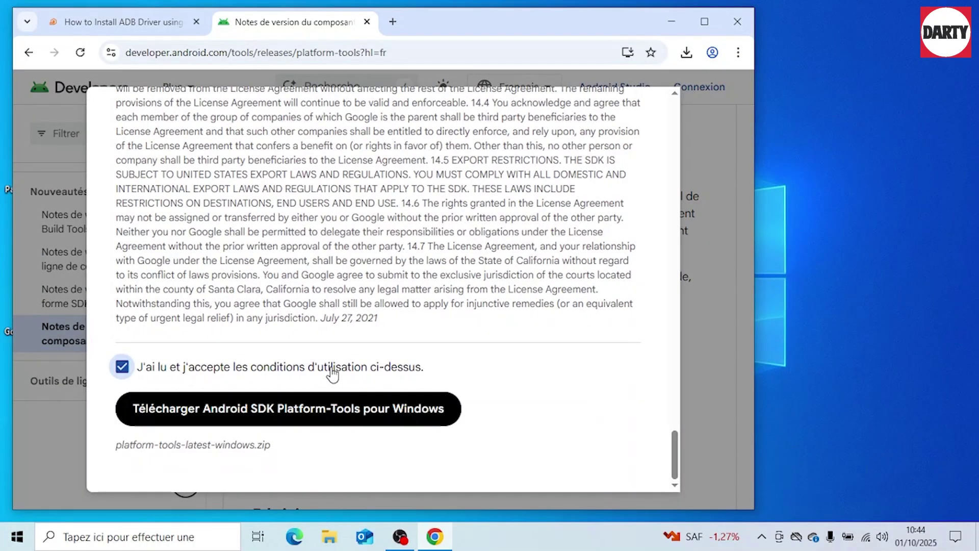
pyautogui.click(348, 410)
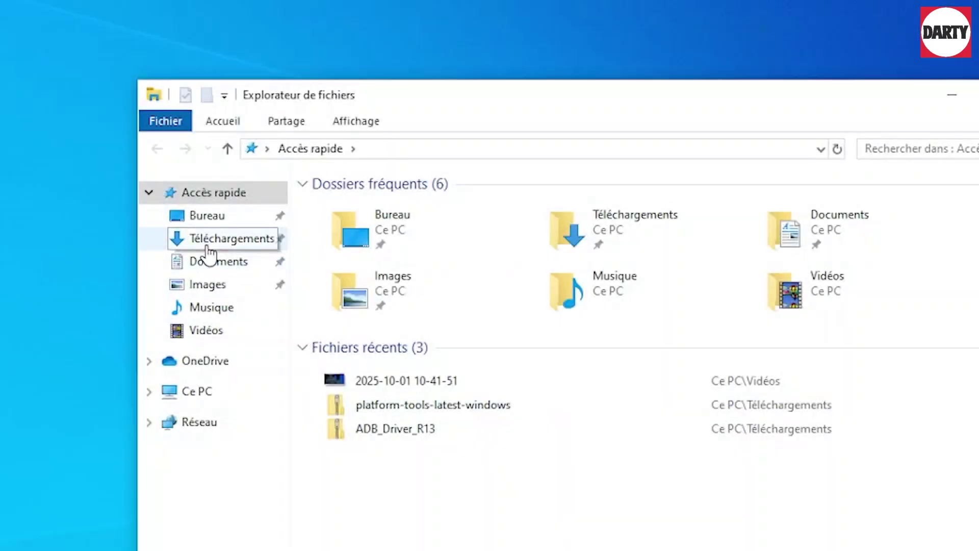
# - Copy the platform-tools folder from the extracted platform-tools-latest-windows folder in Téléchargements to the root of Disque local (C:)
pyautogui.click(239, 236)
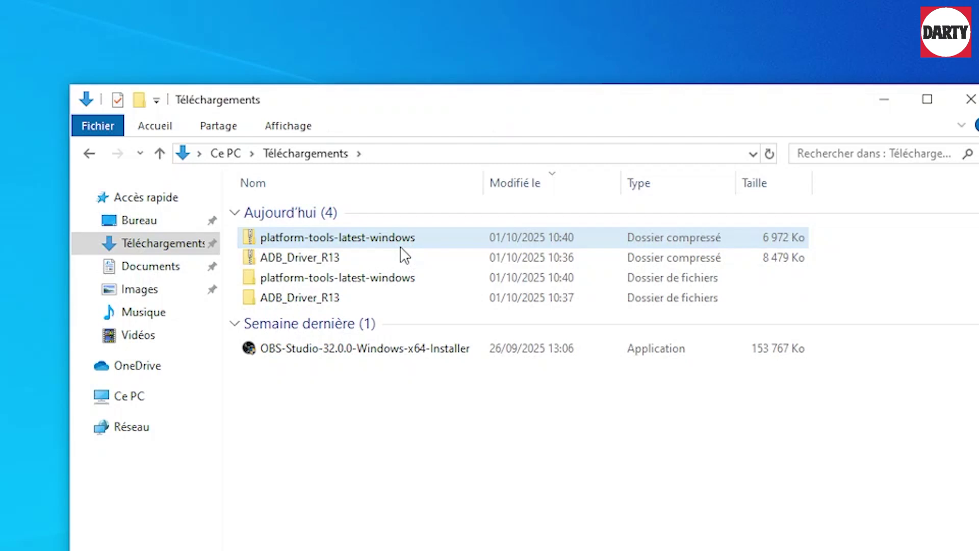
pyautogui.doubleClick(276, 279)
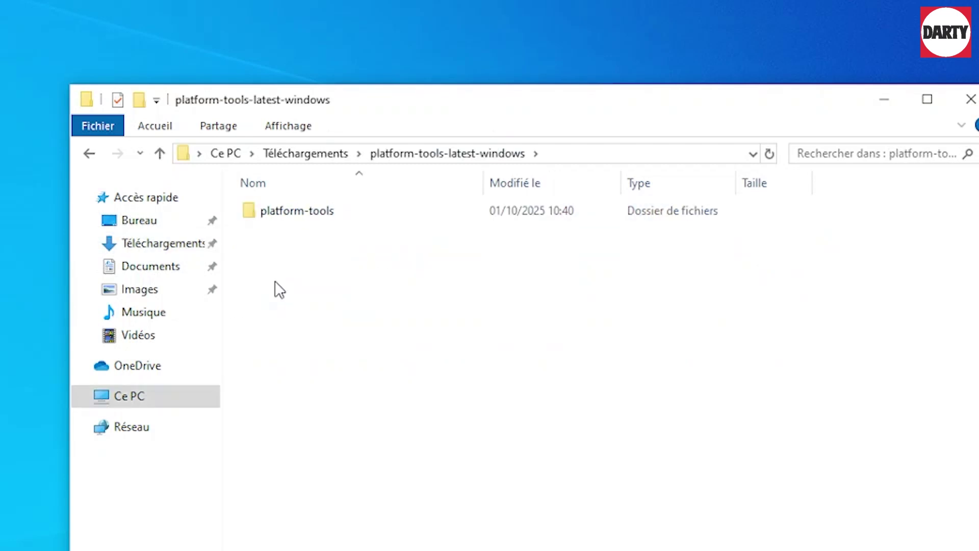
pyautogui.click(271, 210)
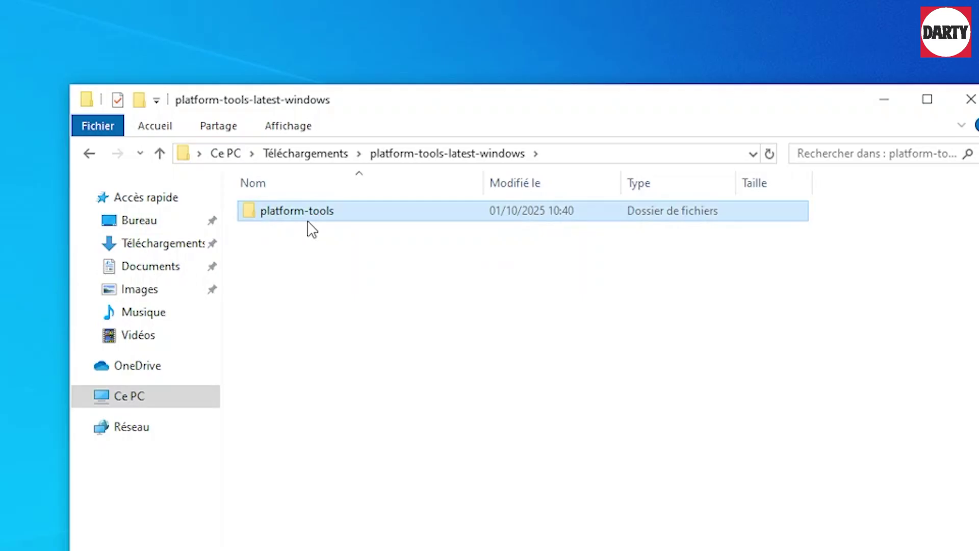
pyautogui.hotkey('ctrl', 'c')
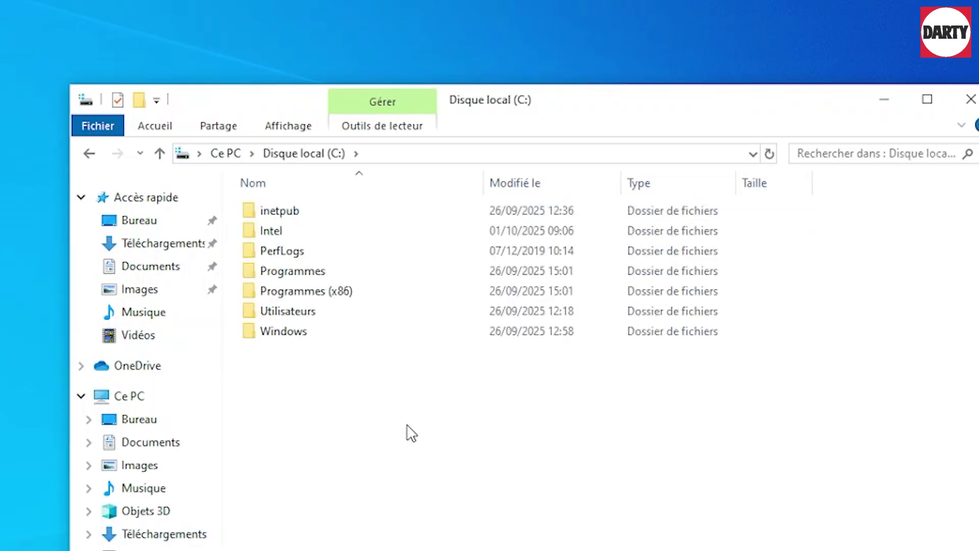
pyautogui.hotkey('ctrl', 'v')
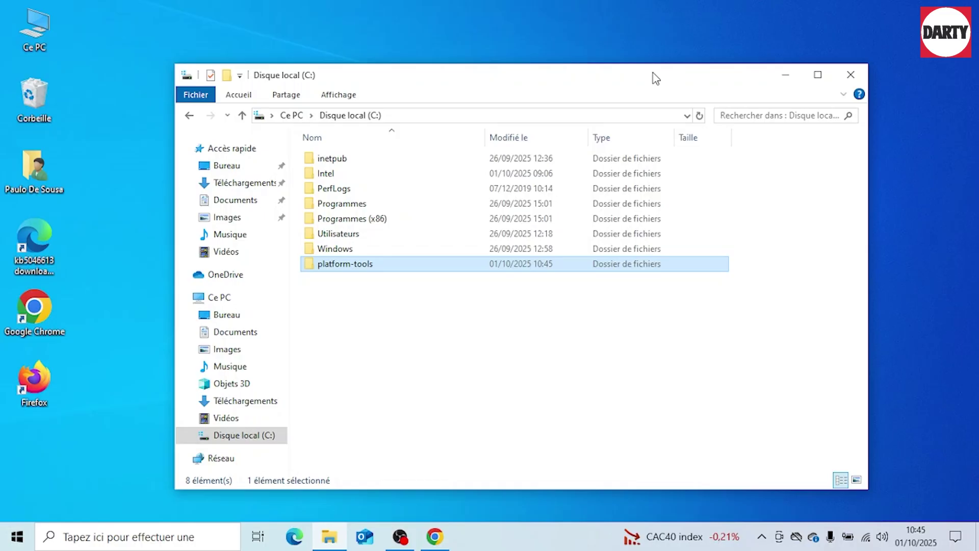
# - Search Windows for "variab" and open the environment variables from the system properties
pyautogui.click(105, 537)
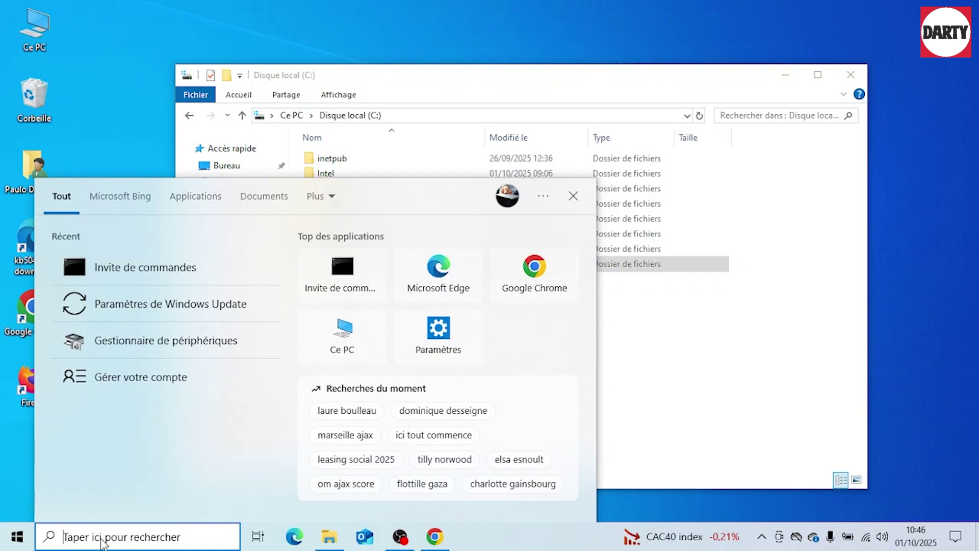
pyautogui.write('variab')
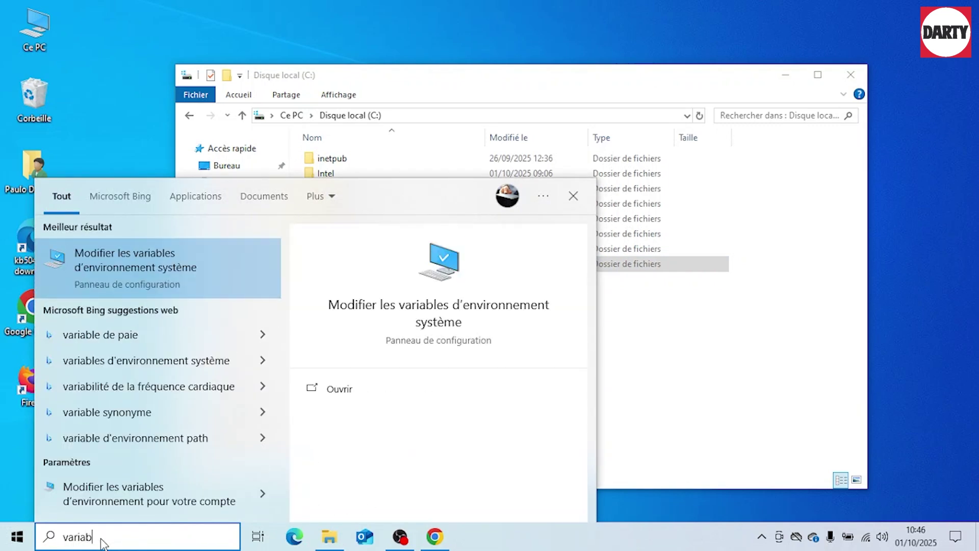
pyautogui.click(149, 275)
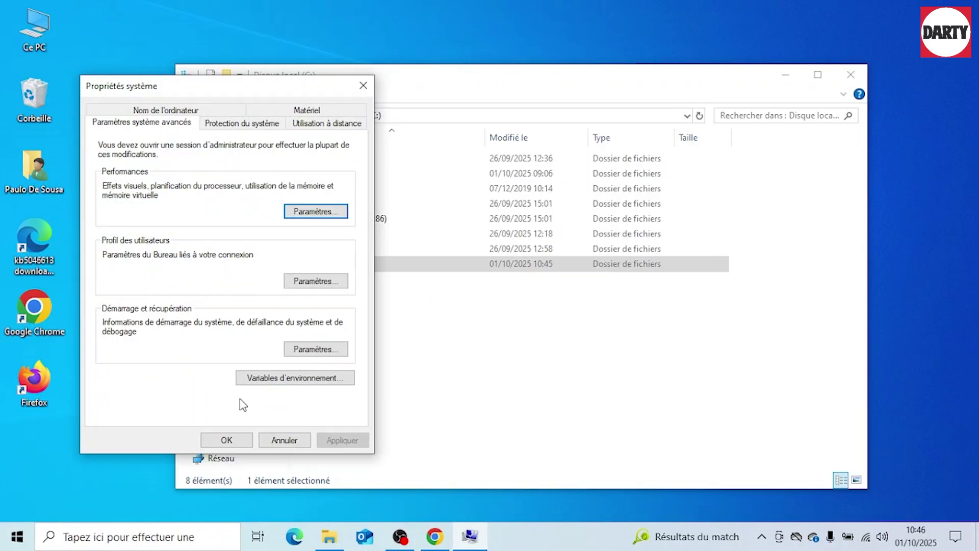
pyautogui.click(317, 380)
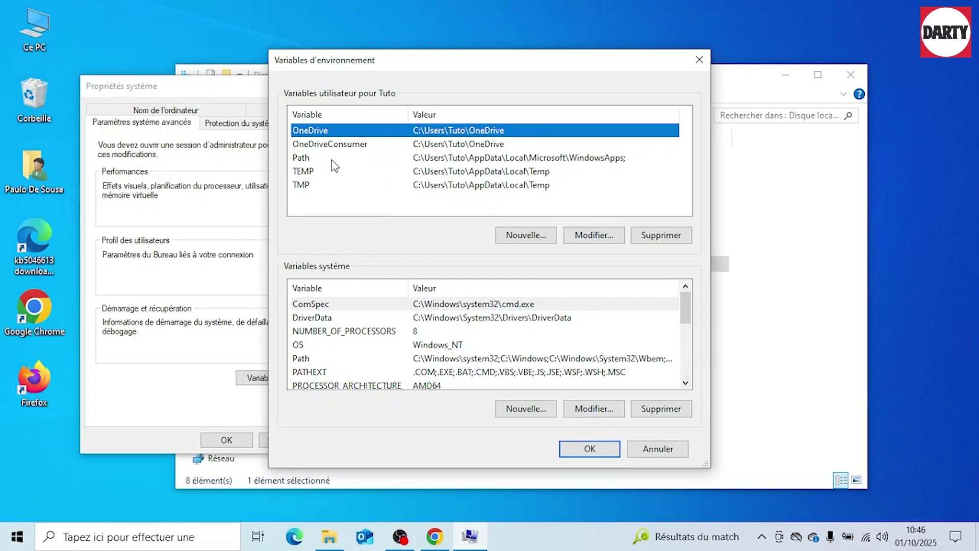
# - Add C:\platform-tools as a new entry in the user Path variable, save it, and close the system properties and File Explorer
pyautogui.click(304, 162)
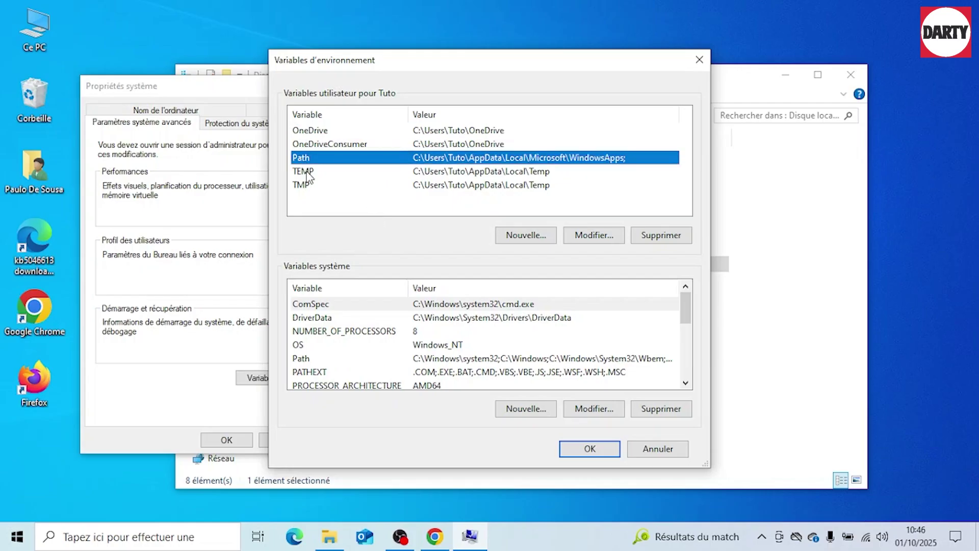
pyautogui.click(610, 234)
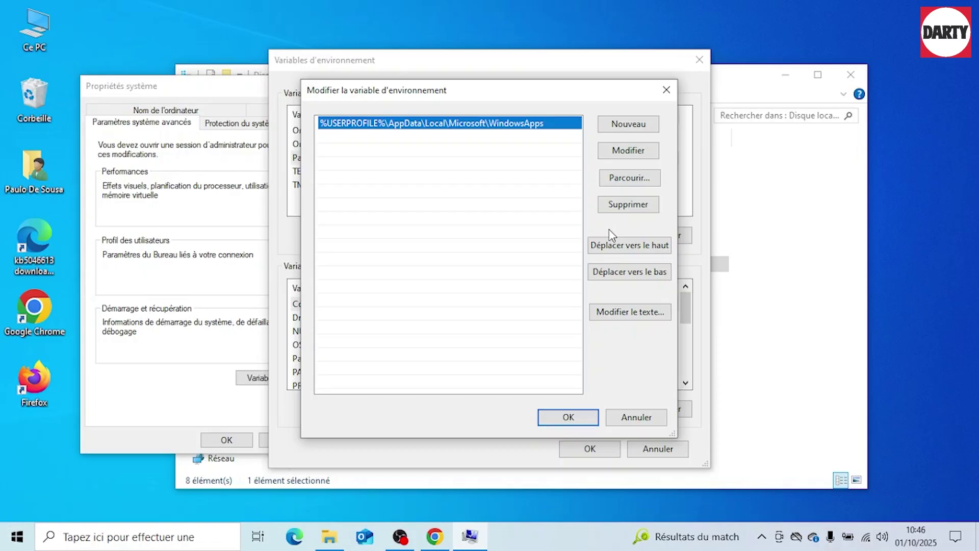
pyautogui.click(644, 129)
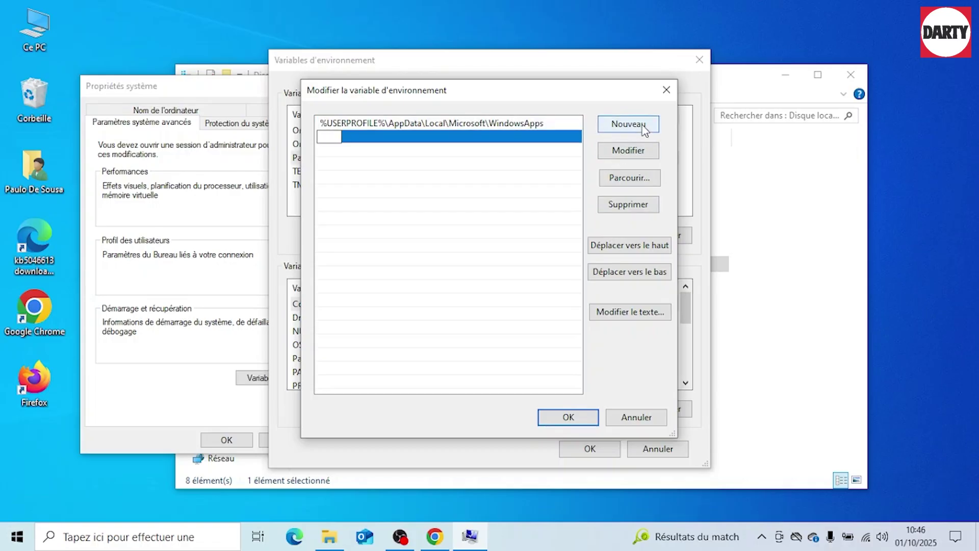
pyautogui.click(639, 183)
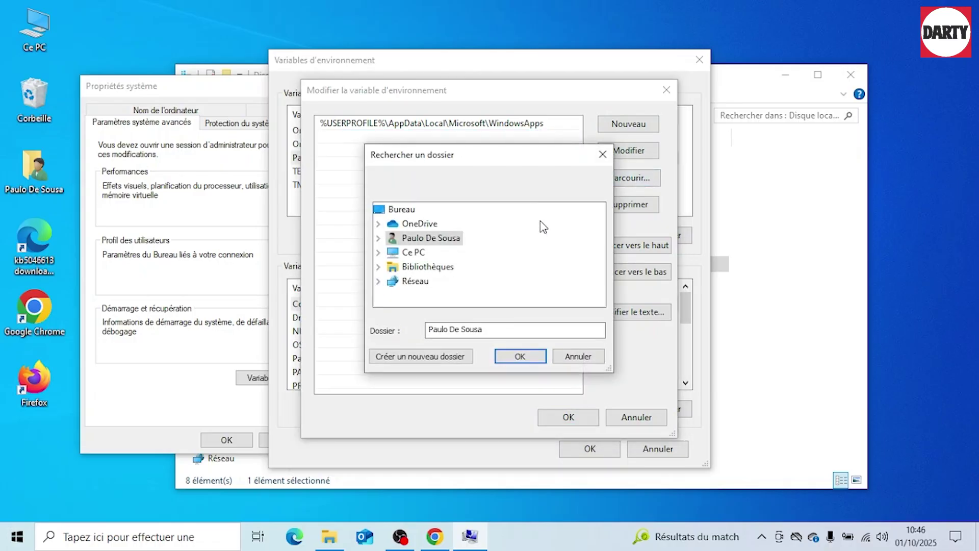
pyautogui.click(379, 267)
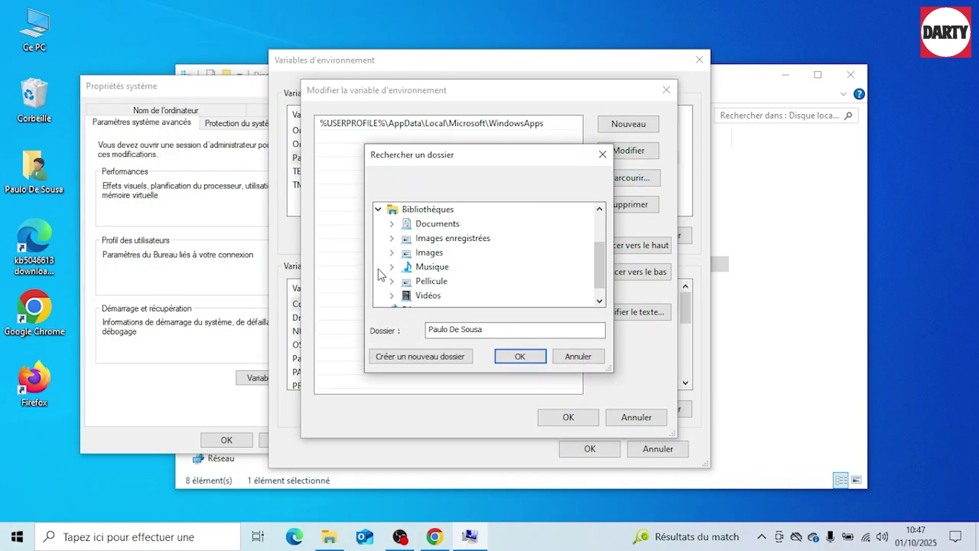
pyautogui.click(380, 210)
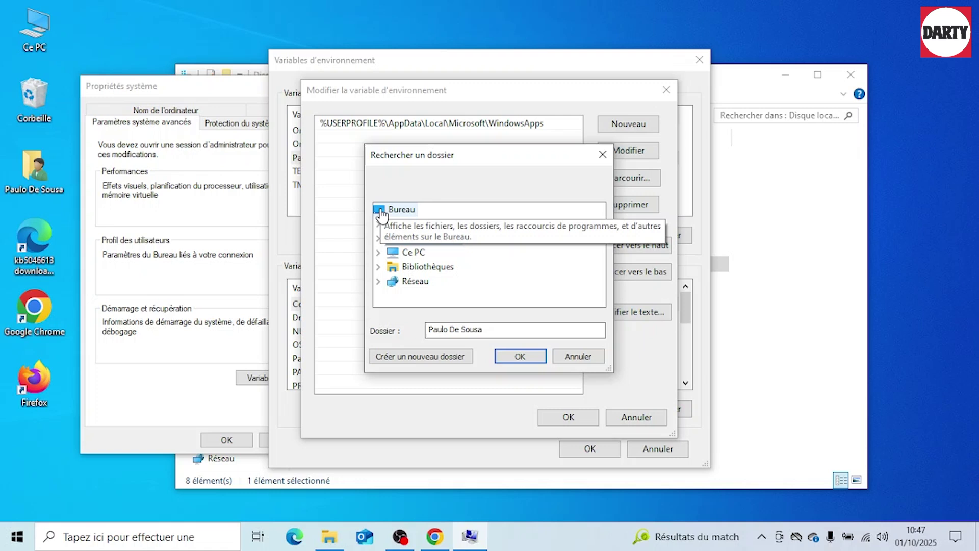
pyautogui.click(380, 258)
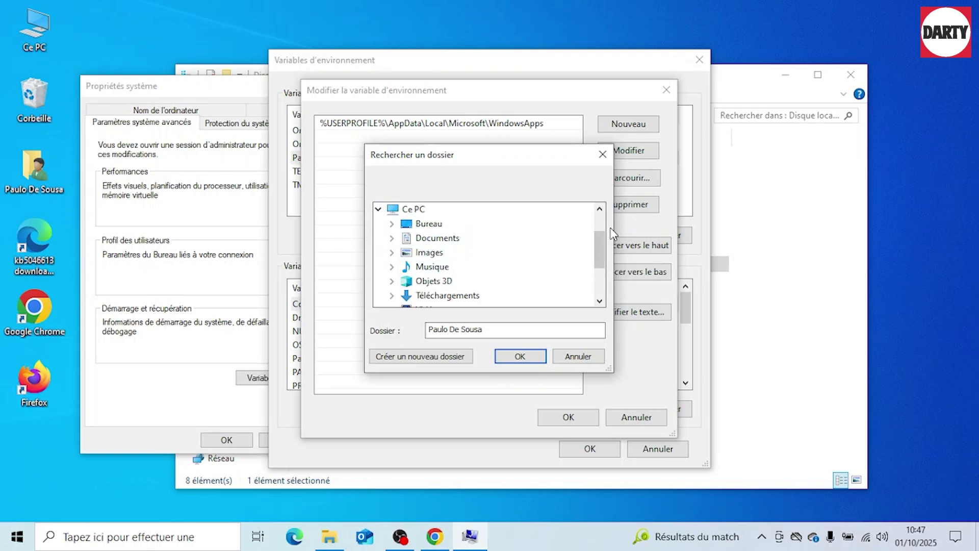
pyautogui.moveTo(597, 250); pyautogui.dragTo(598, 258)
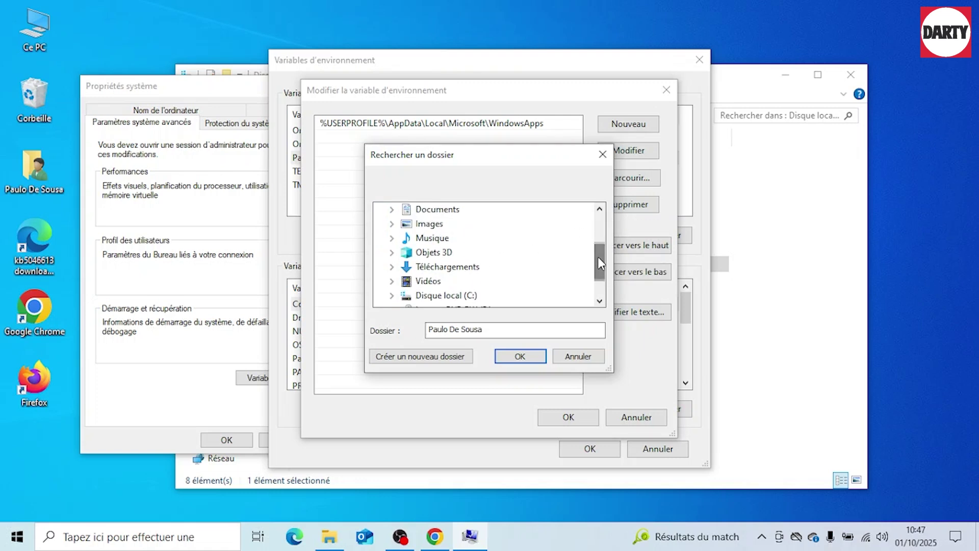
pyautogui.click(391, 295)
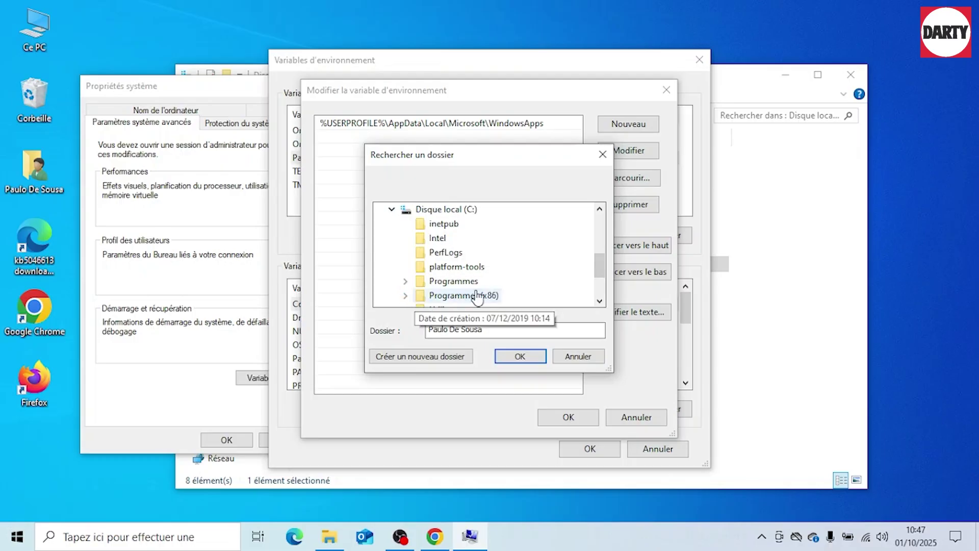
pyautogui.click(455, 269)
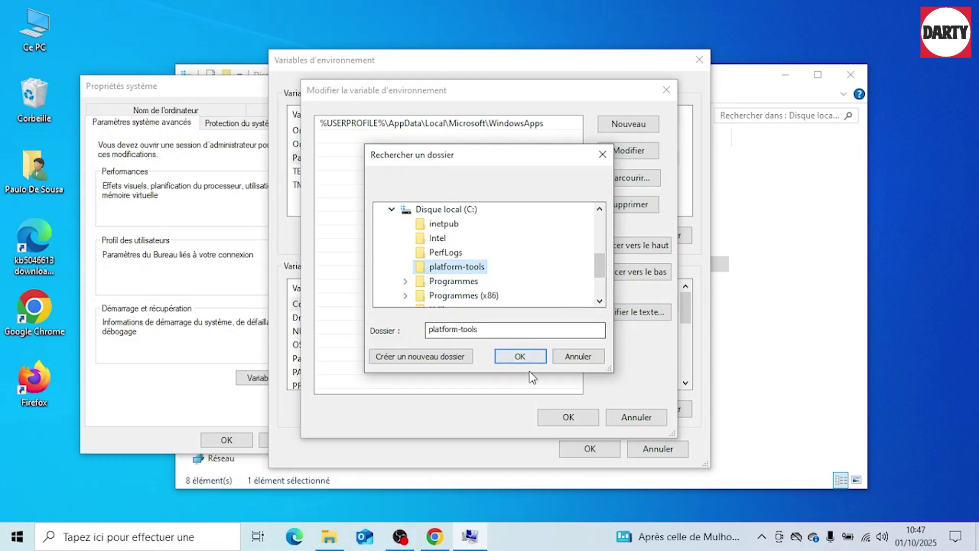
pyautogui.click(531, 363)
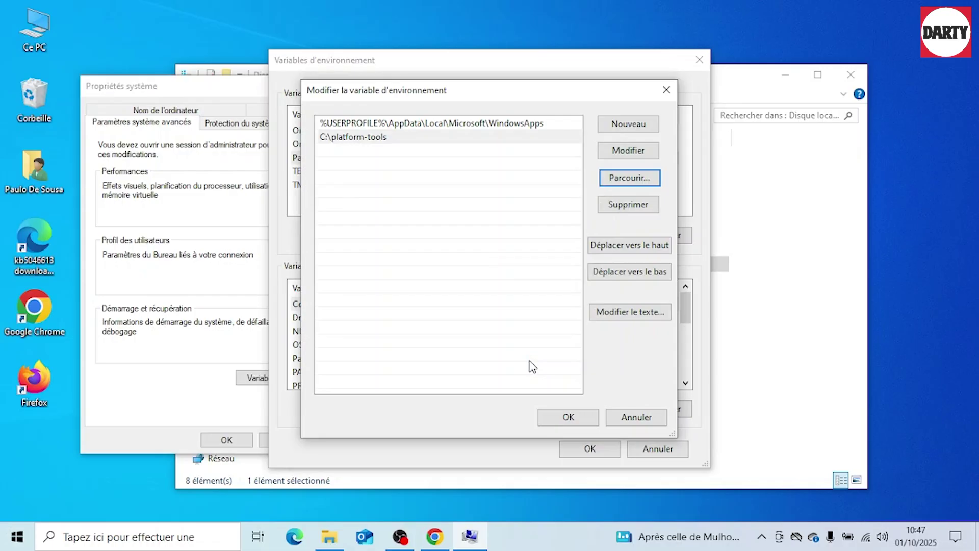
pyautogui.click(576, 418)
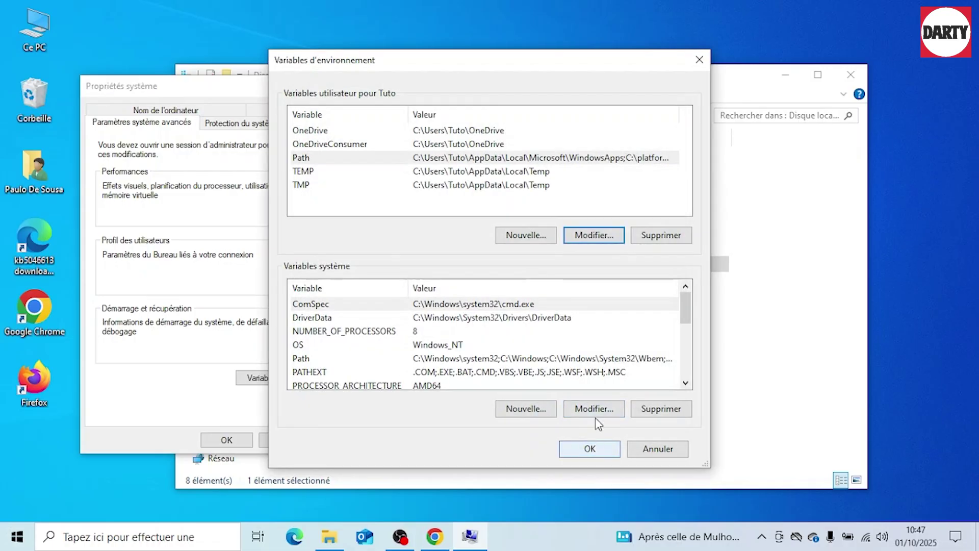
pyautogui.click(587, 449)
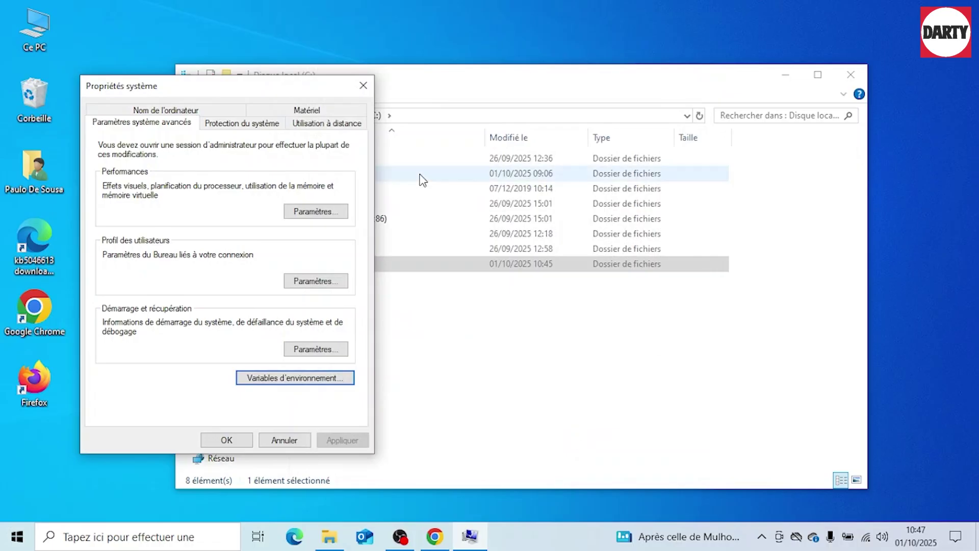
pyautogui.click(363, 85)
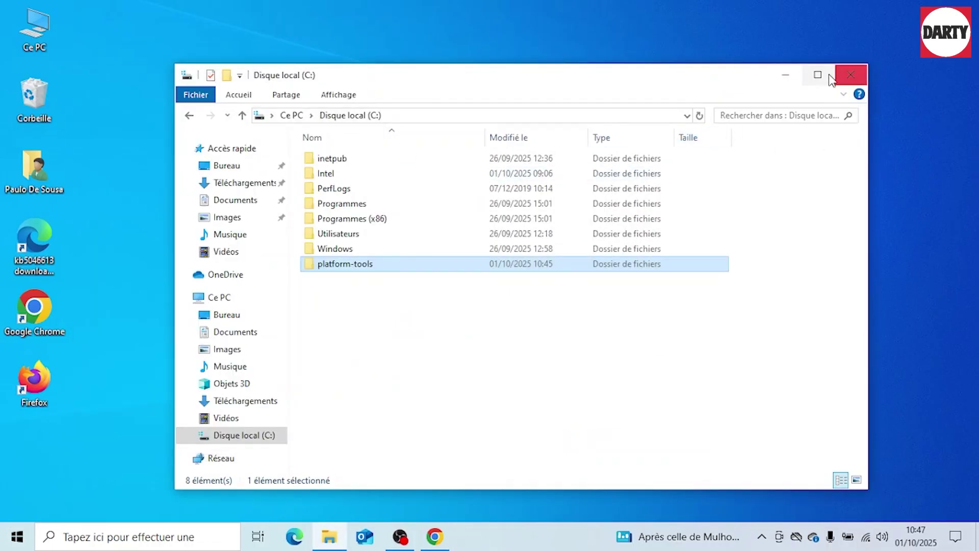
pyautogui.click(845, 83)
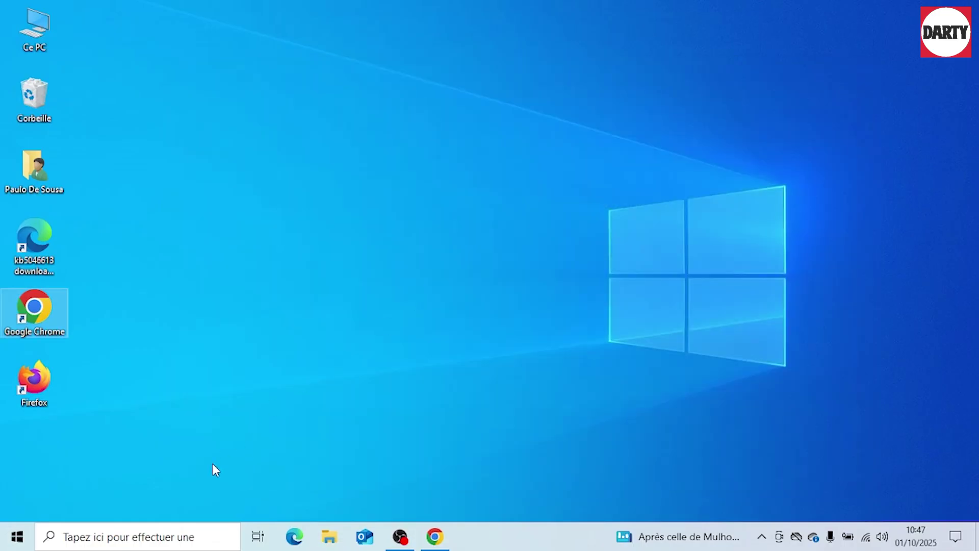
# - Open the Command Prompt and run "fastboot devices"
pyautogui.click(153, 545)
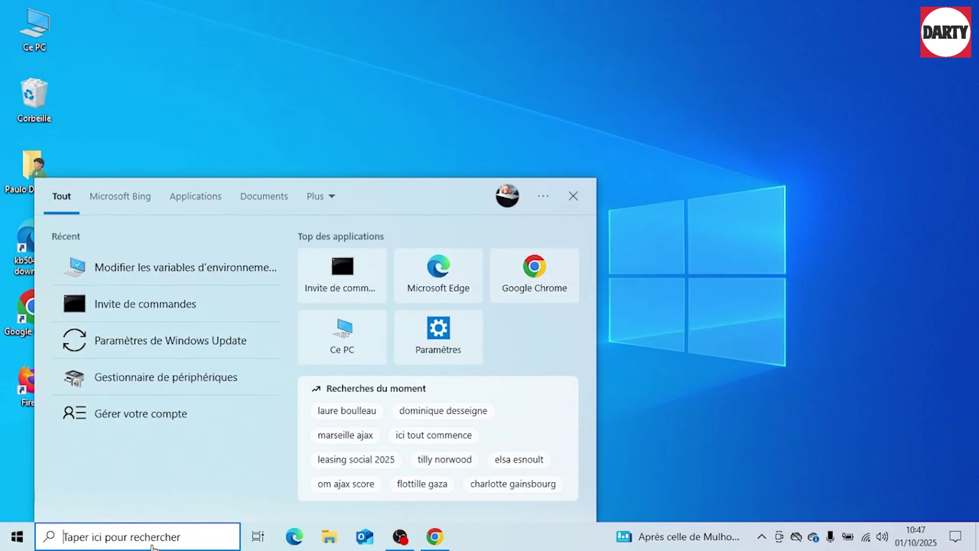
pyautogui.write('cmd')
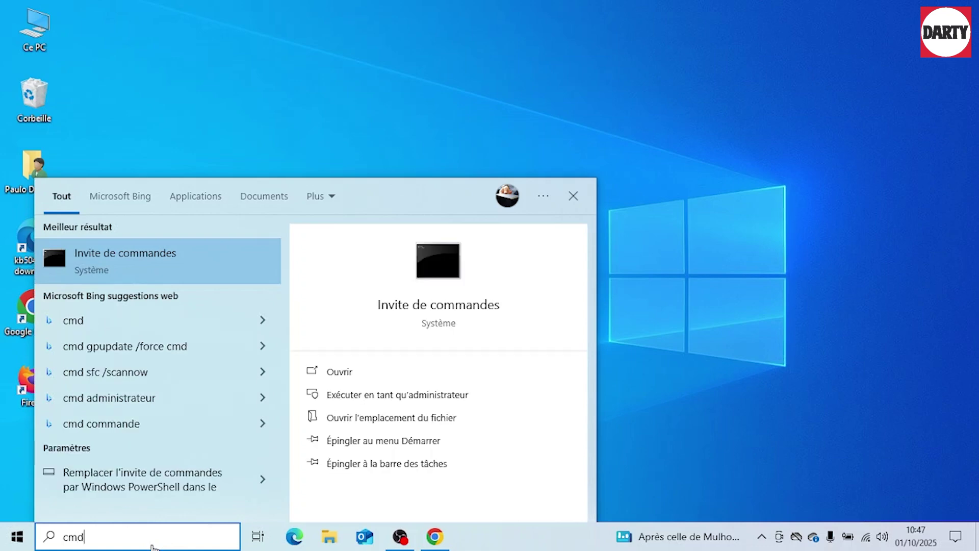
pyautogui.click(345, 372)
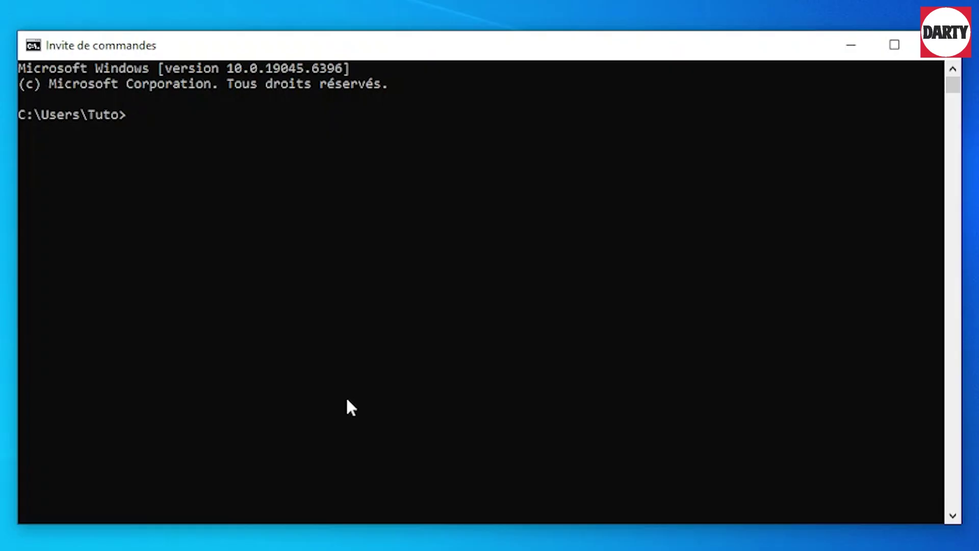
pyautogui.write('fastboot')
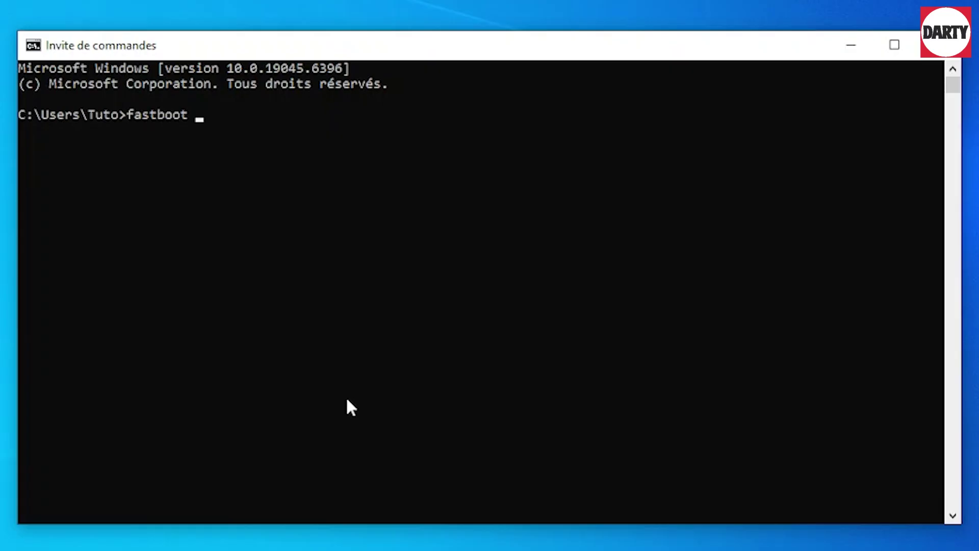
pyautogui.write(' devices')
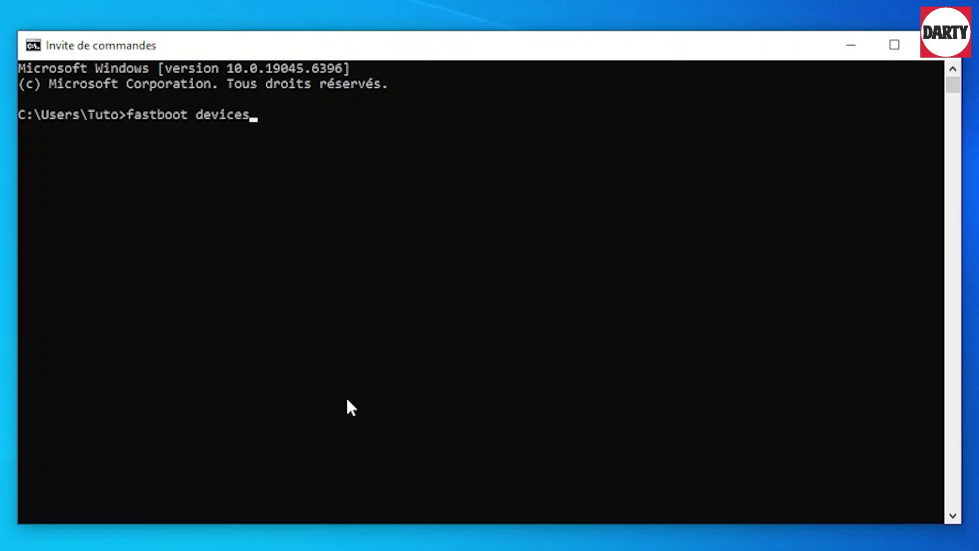
pyautogui.press('Return')
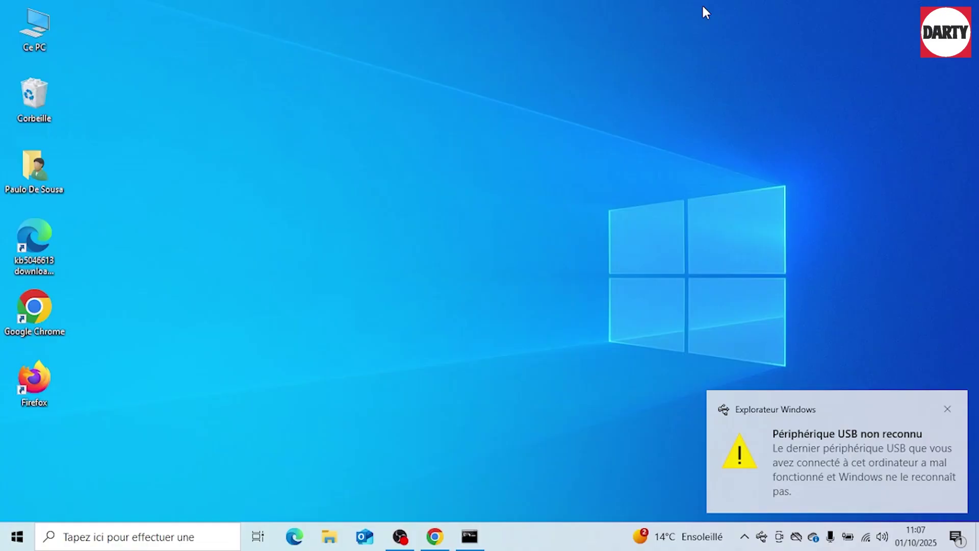
# - Open the Windows Device Manager (Gestionnaire de périphériques)
pyautogui.rightClick(16, 530)
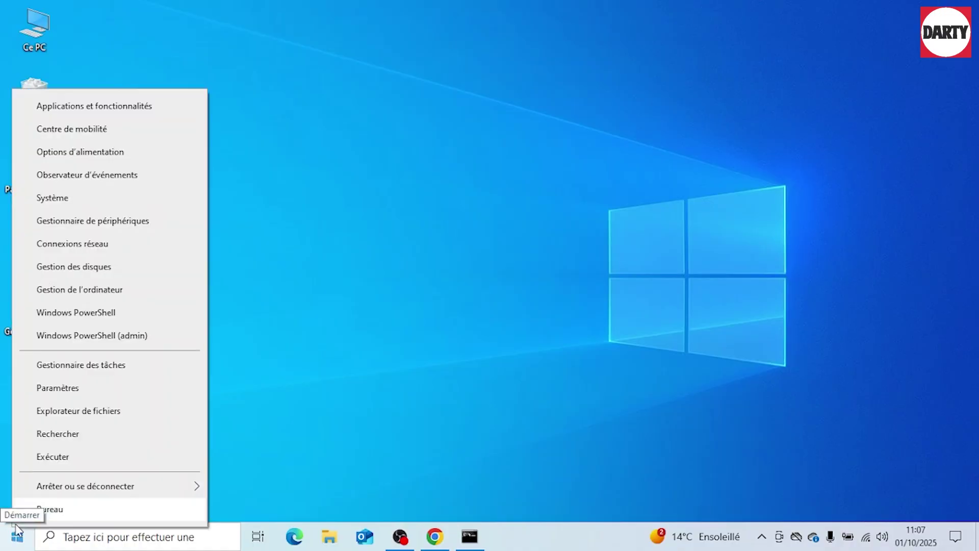
pyautogui.click(130, 229)
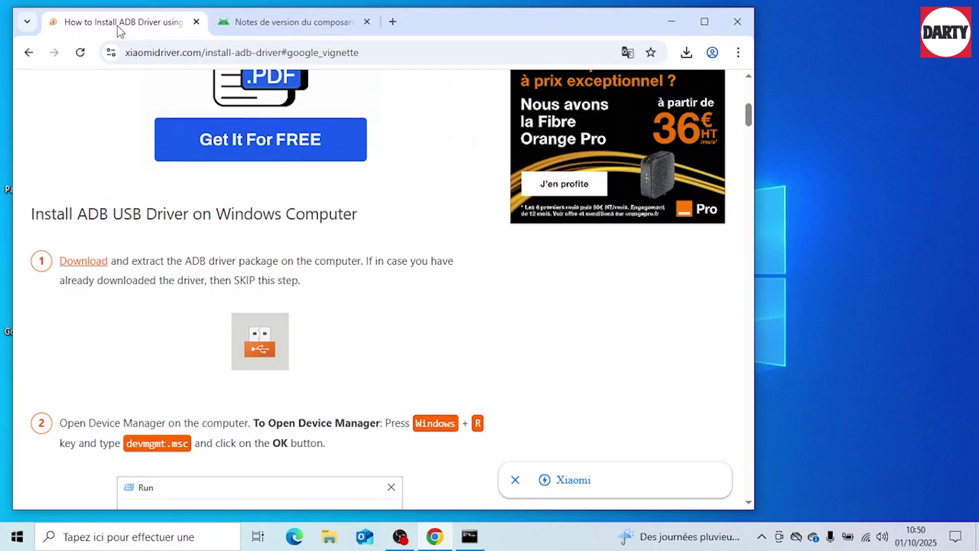
# - Download the ADB_Driver_R13.zip driver package from the xiaomidriver.com ADB driver page in Chrome and minimize the browser
pyautogui.click(85, 263)
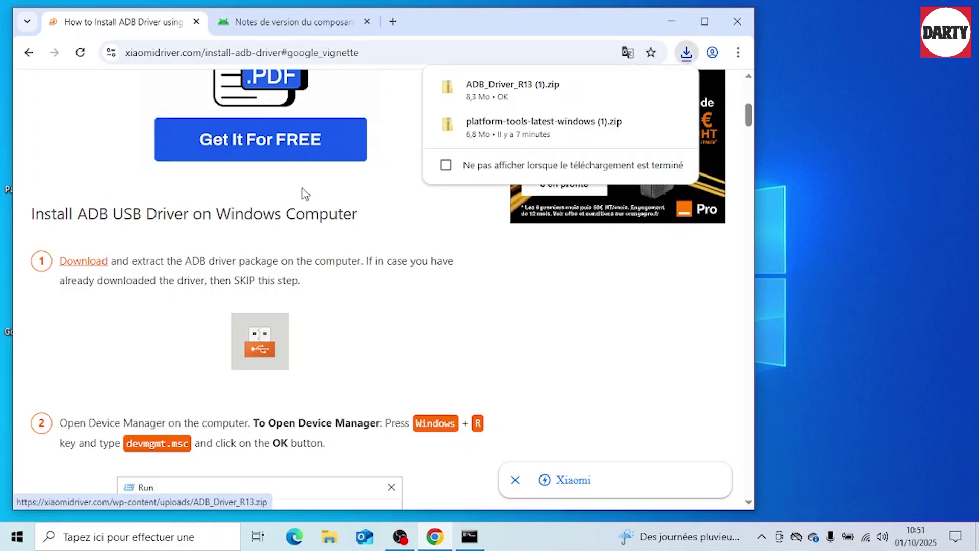
pyautogui.moveTo(520, 103)
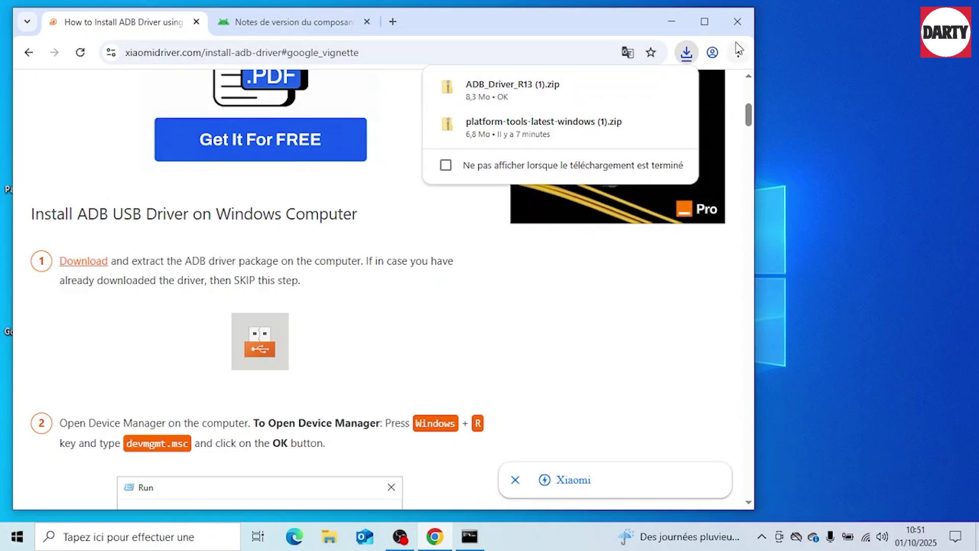
pyautogui.click(669, 32)
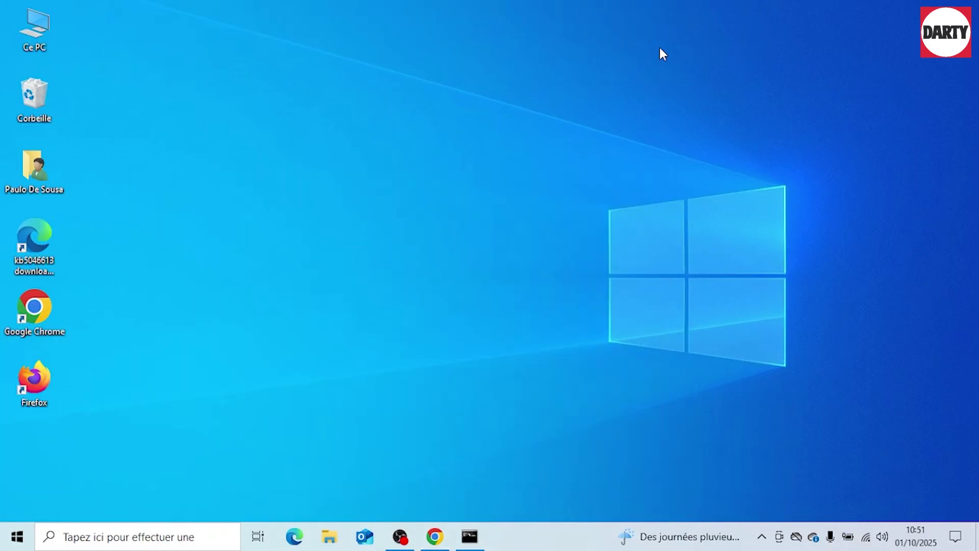
# - Open the ADB Driver folder inside the extracted ADB_Driver_R13 folder in Téléchargements
pyautogui.click(333, 542)
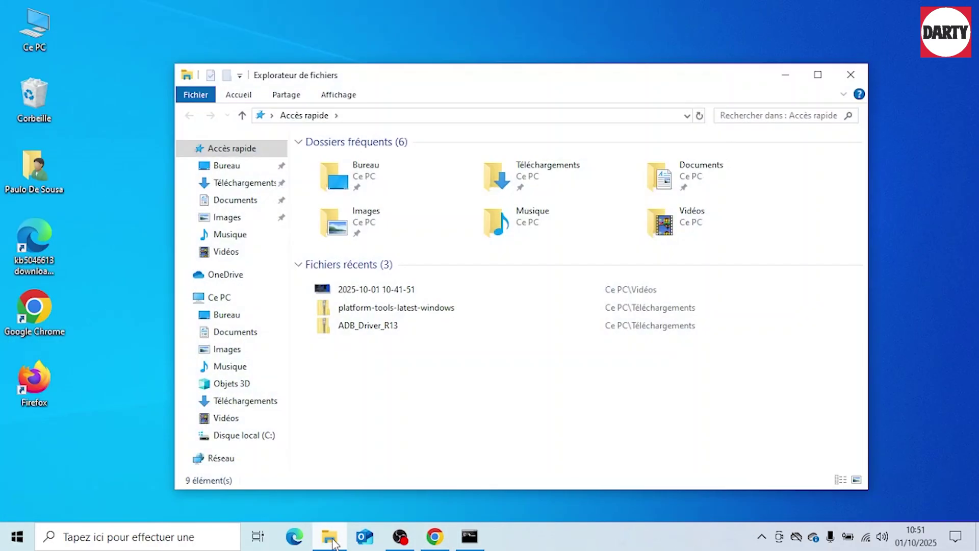
pyautogui.click(239, 182)
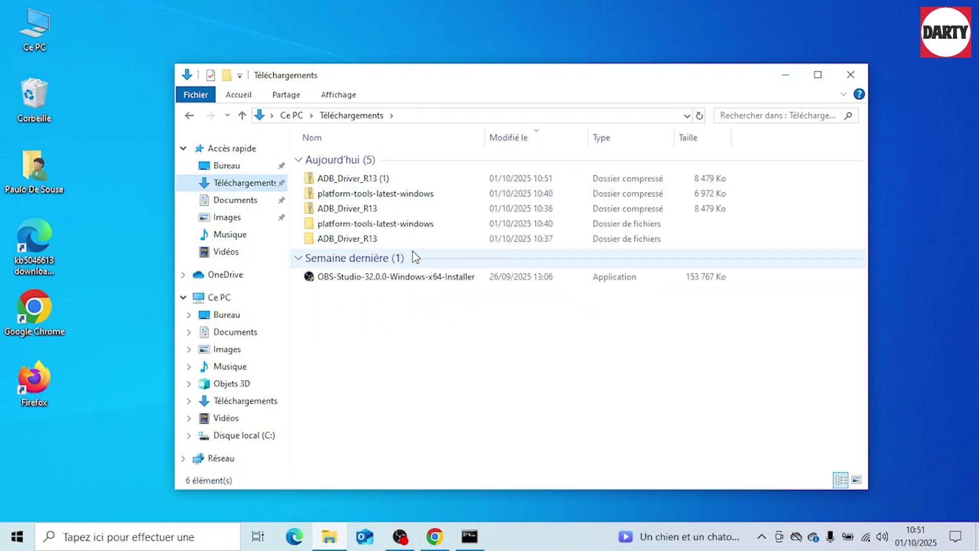
pyautogui.doubleClick(366, 237)
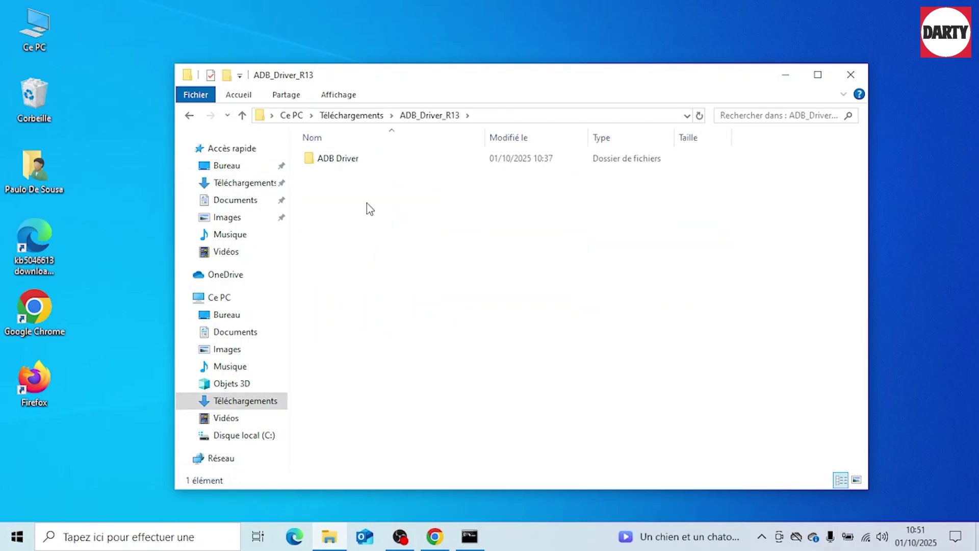
pyautogui.doubleClick(347, 163)
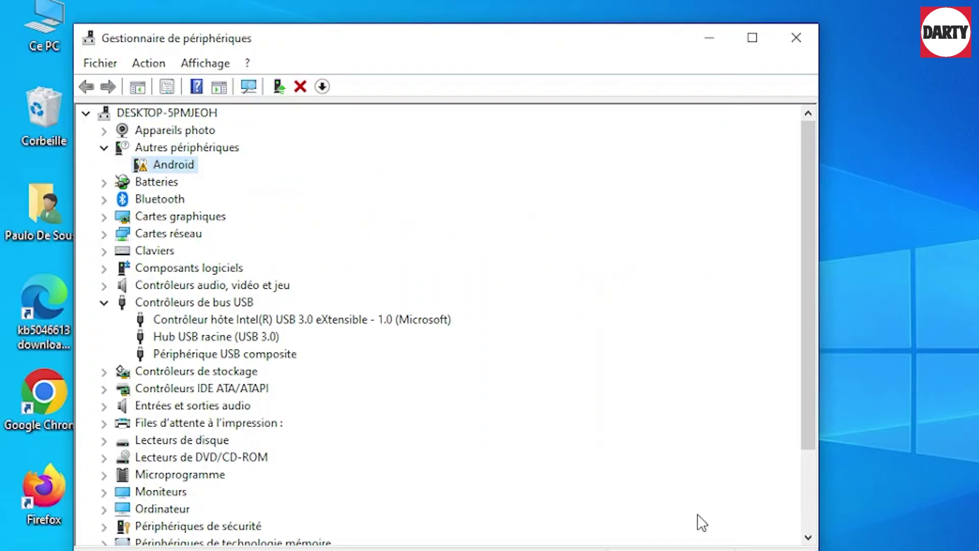
# - Start a manual driver update for the Android entry under Autres périphériques, choosing from the available drivers with Afficher tous les périphériques
pyautogui.rightClick(185, 167)
pyautogui.click(301, 181)
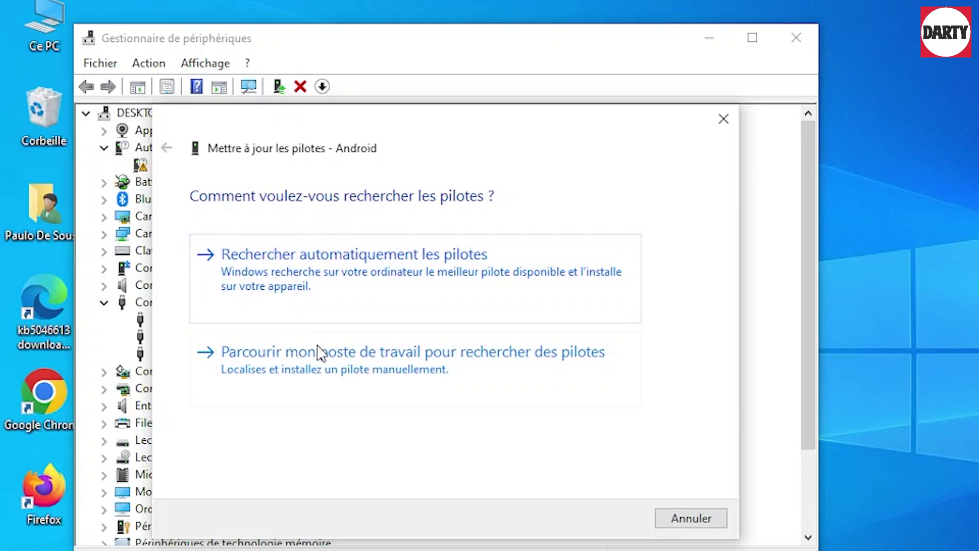
pyautogui.click(420, 363)
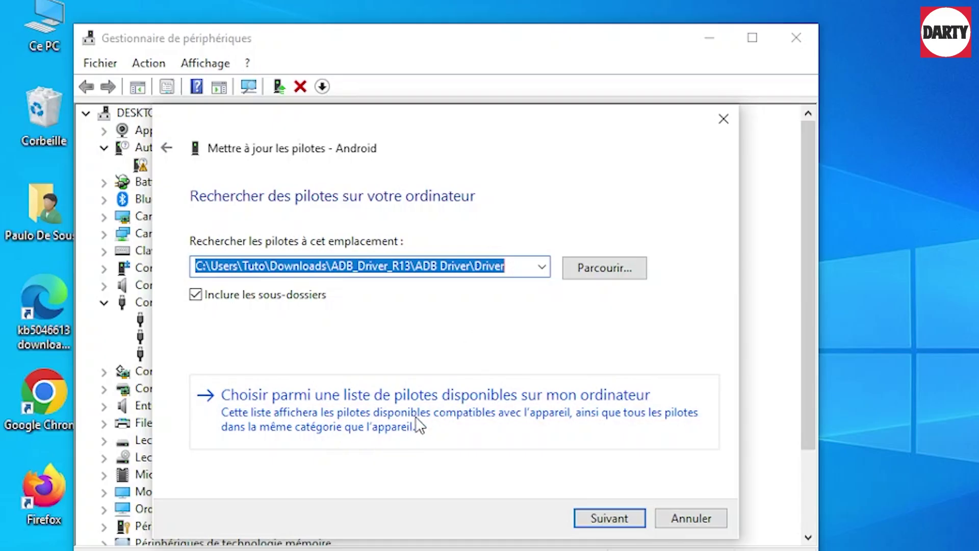
pyautogui.click(437, 408)
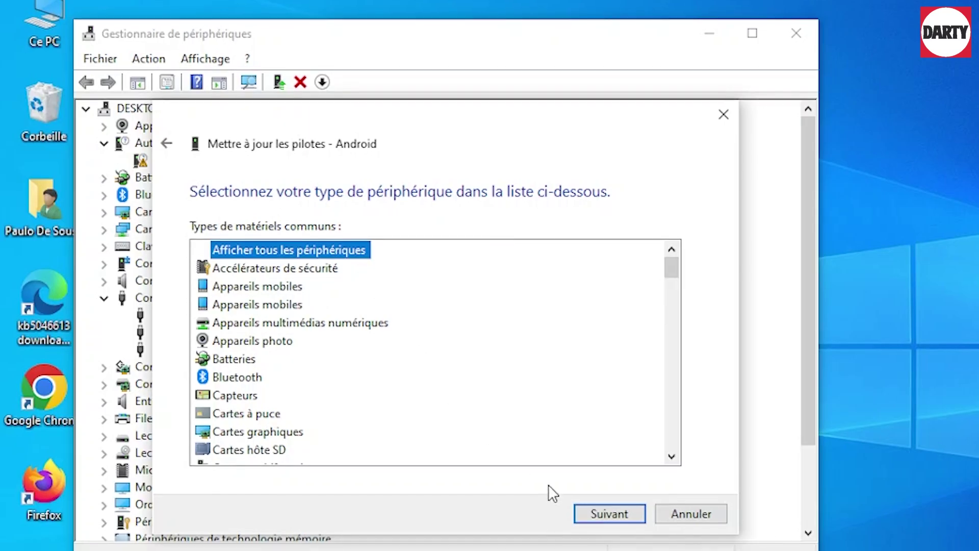
pyautogui.click(598, 485)
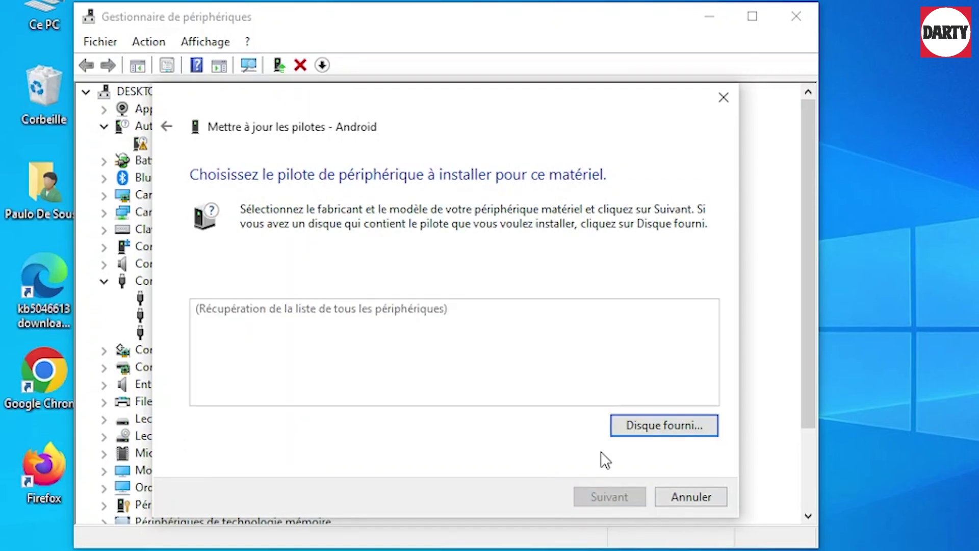
# - Load the android_winusb file from the ADB Driver package's Driver folder as the provided-disk driver source
pyautogui.click(678, 429)
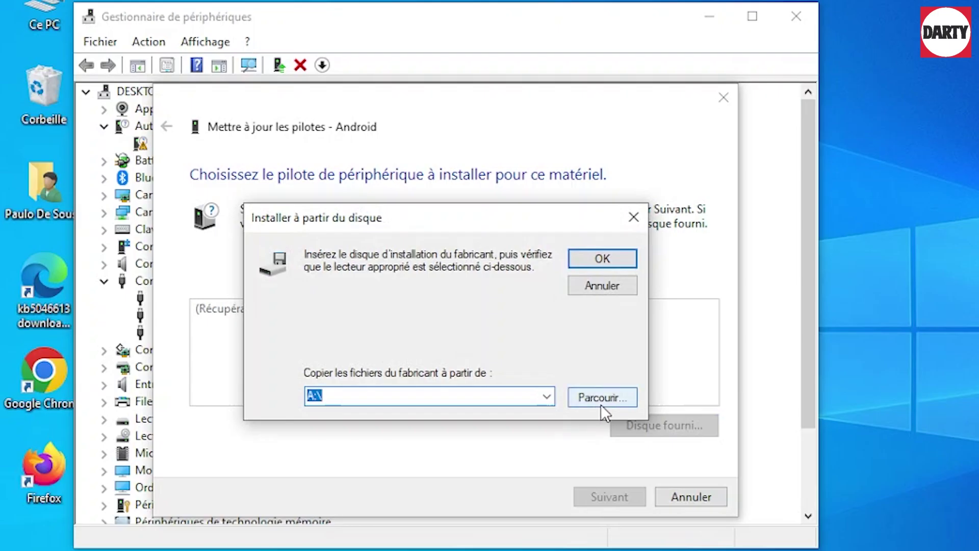
pyautogui.click(602, 405)
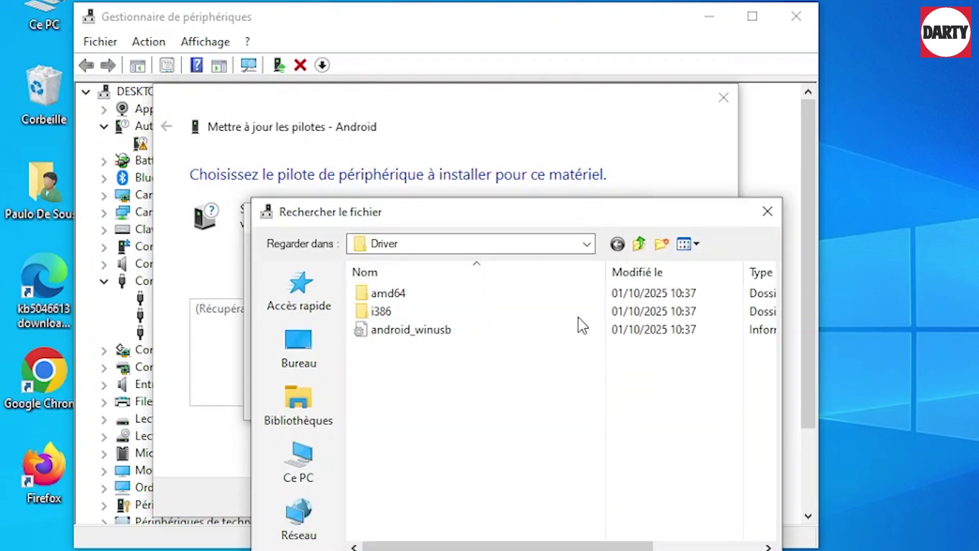
pyautogui.click(587, 245)
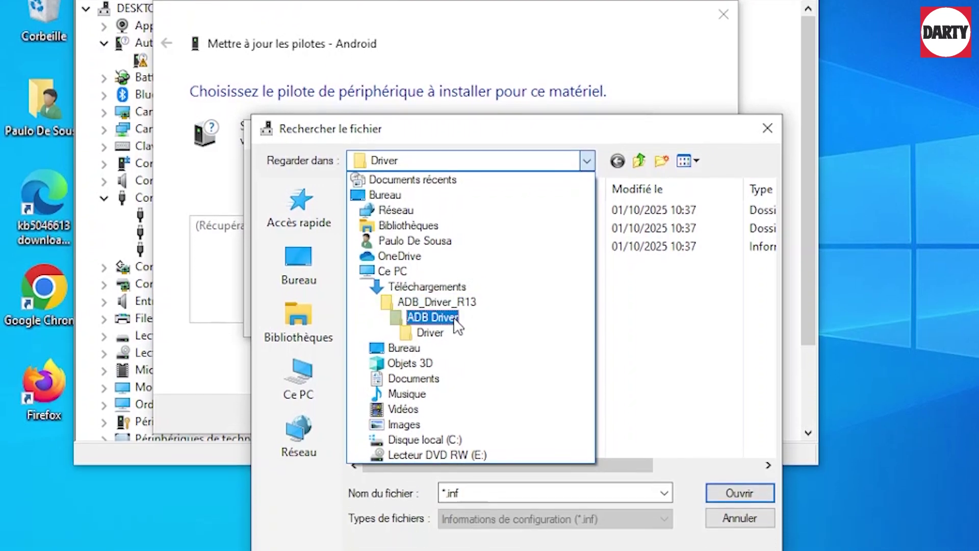
pyautogui.click(716, 343)
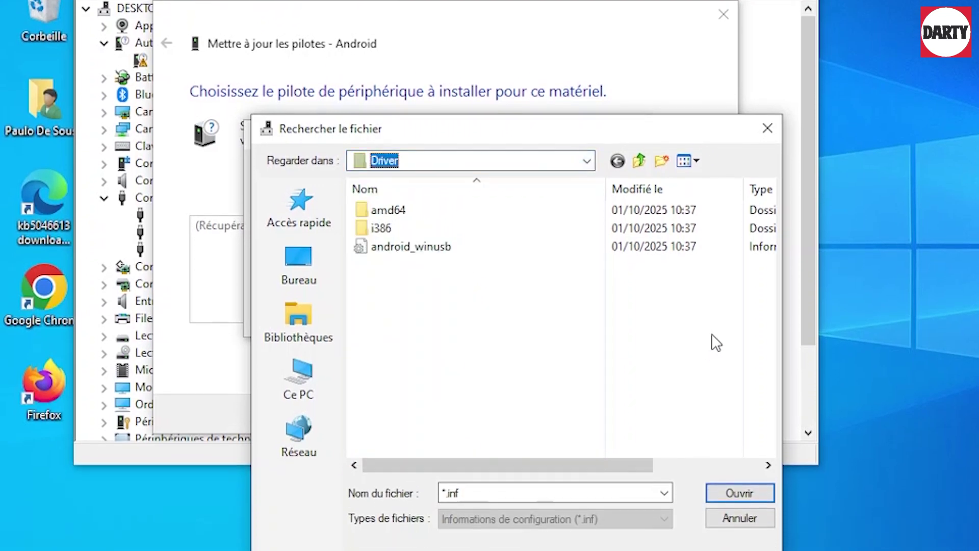
pyautogui.click(412, 248)
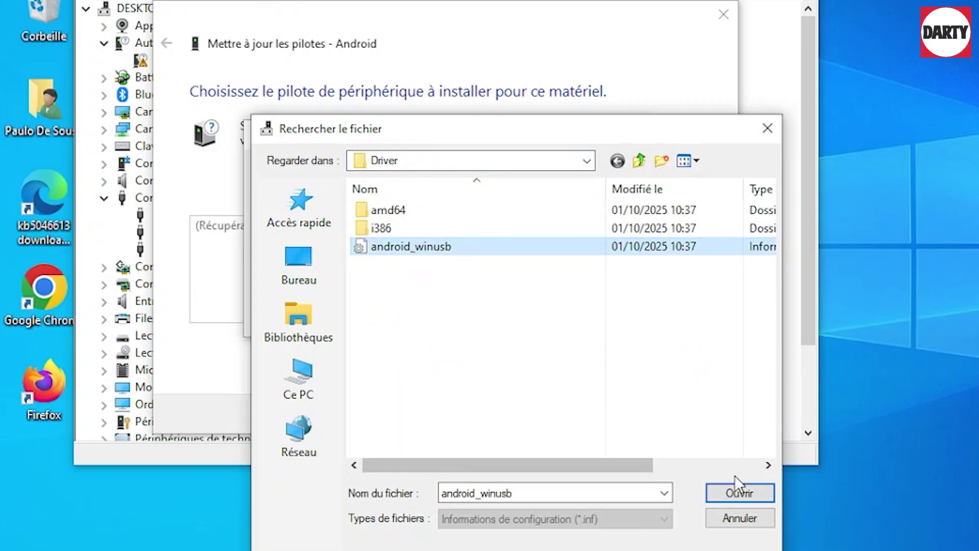
pyautogui.click(737, 489)
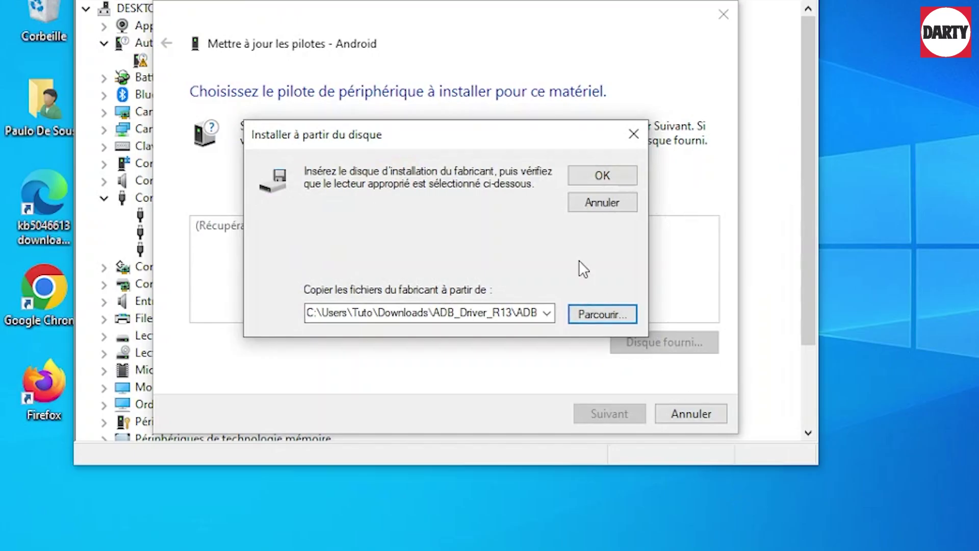
pyautogui.click(612, 178)
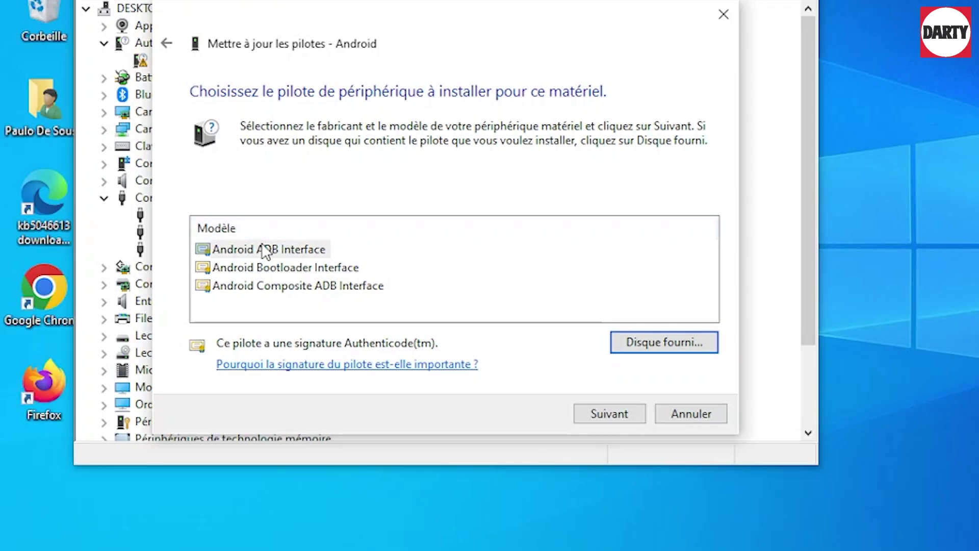
# - Install the Android ADB Interface driver, accepting the compatibility warning and the Google LLC device software, and close the update wizard
pyautogui.click(289, 251)
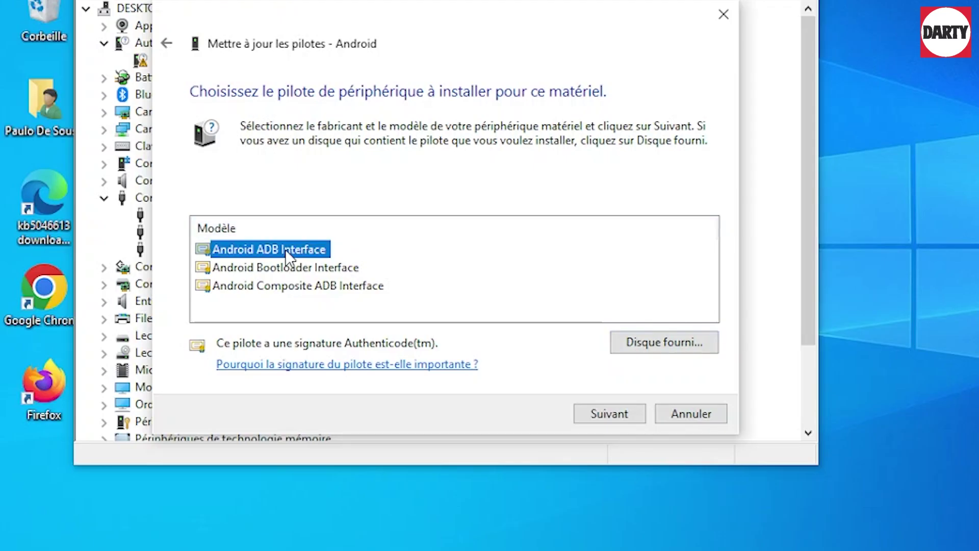
pyautogui.click(609, 414)
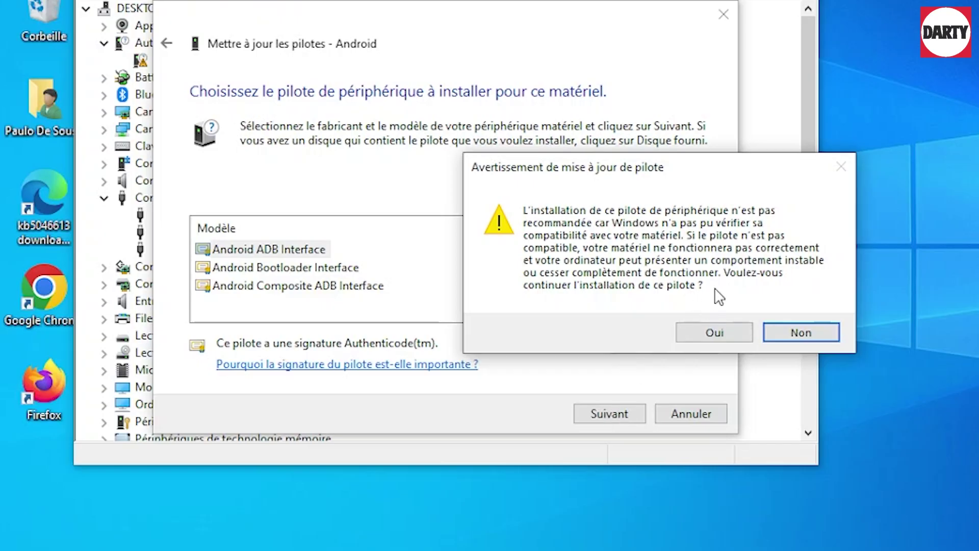
pyautogui.click(706, 334)
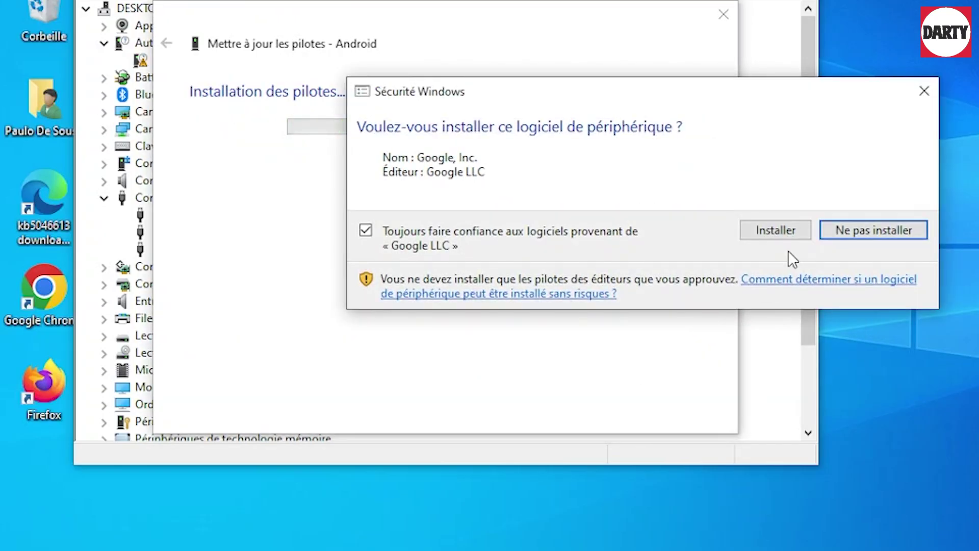
pyautogui.click(759, 232)
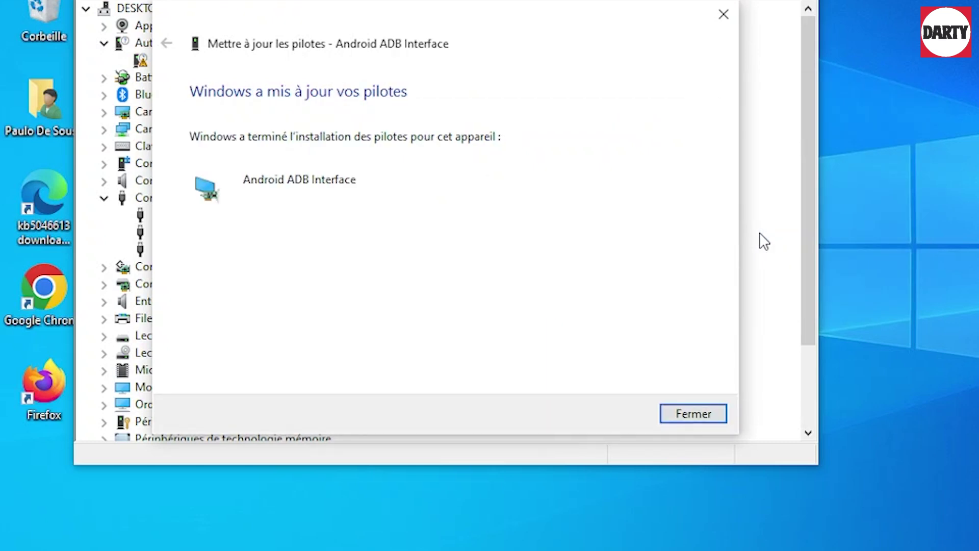
pyautogui.click(684, 414)
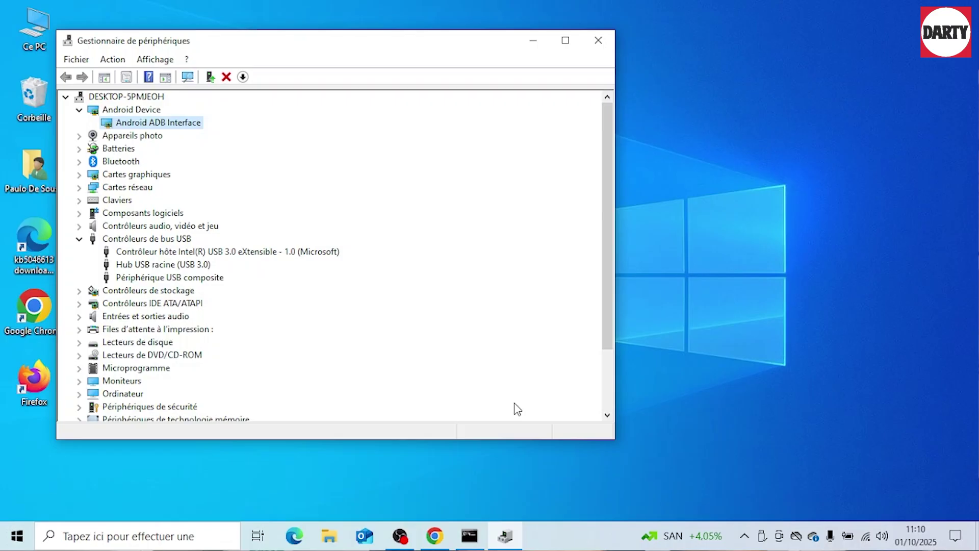
# - Search Windows for "cmd", open a new Command Prompt and run "fastboot devices"
pyautogui.click(134, 543)
pyautogui.write('cmd')
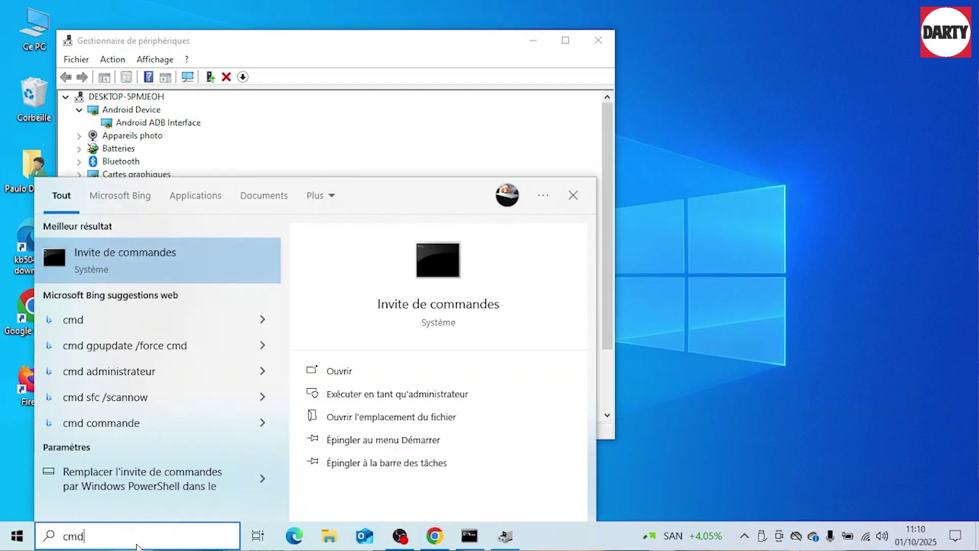
pyautogui.click(343, 372)
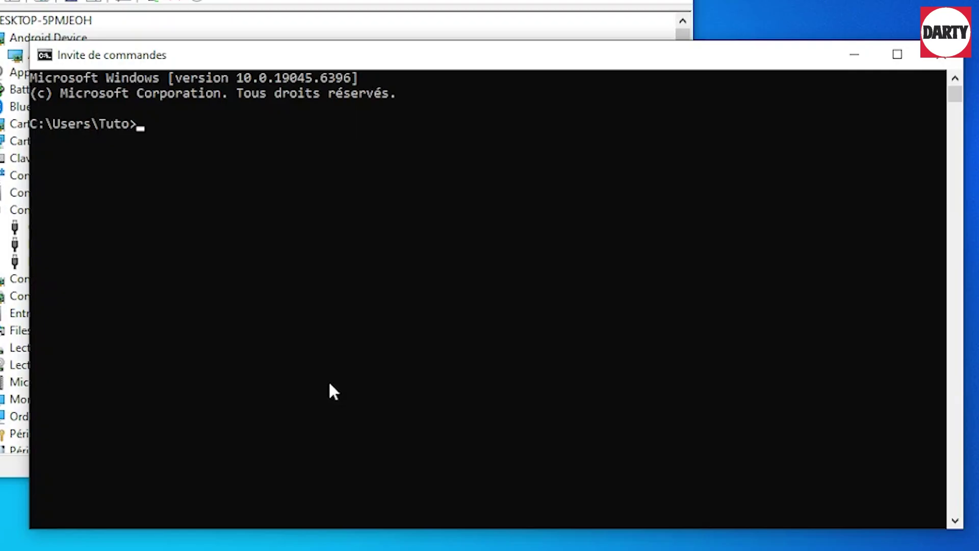
pyautogui.write('fastboot devices')
pyautogui.press('Return')
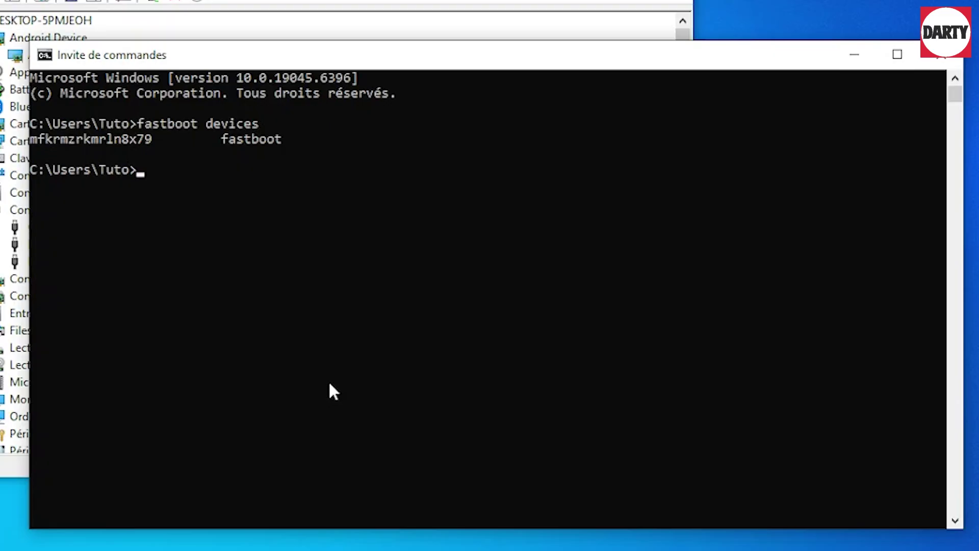
# - Reuse the previous fastboot command and change it to "fastboot reboot"
pyautogui.press('Up')
pyautogui.press('BackSpace')
pyautogui.press('BackSpace')
pyautogui.press('BackSpace')
pyautogui.press('BackSpace')
pyautogui.press('BackSpace')
pyautogui.press('BackSpace')
pyautogui.press('BackSpace')
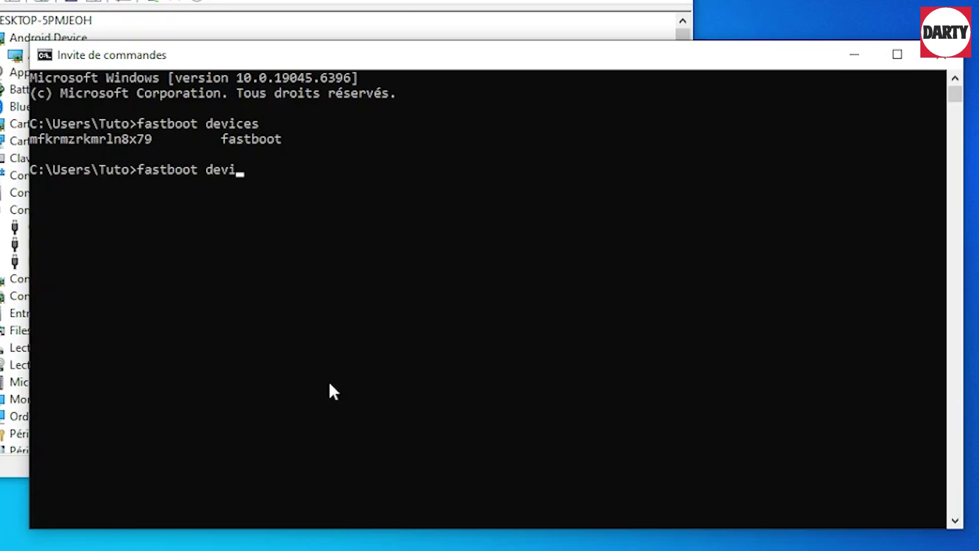
pyautogui.write('reboot')
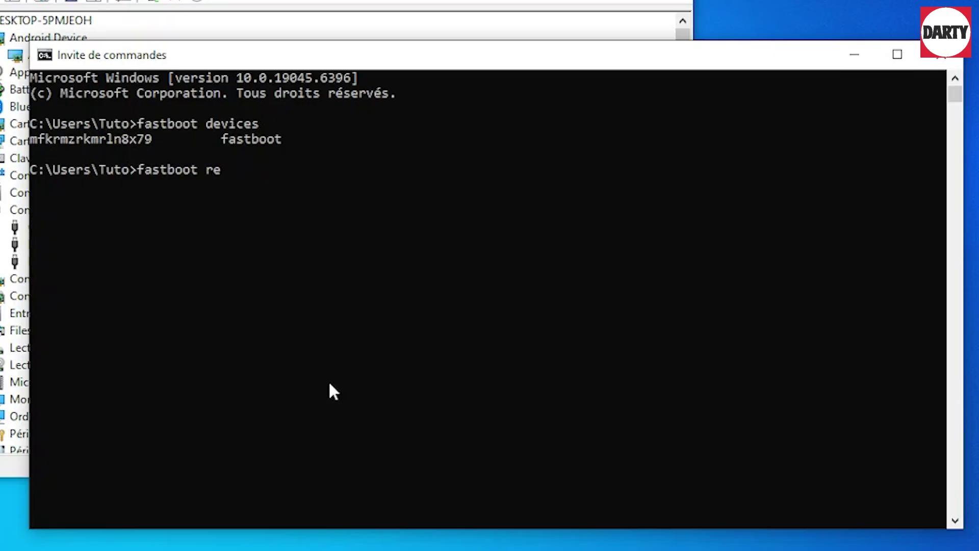